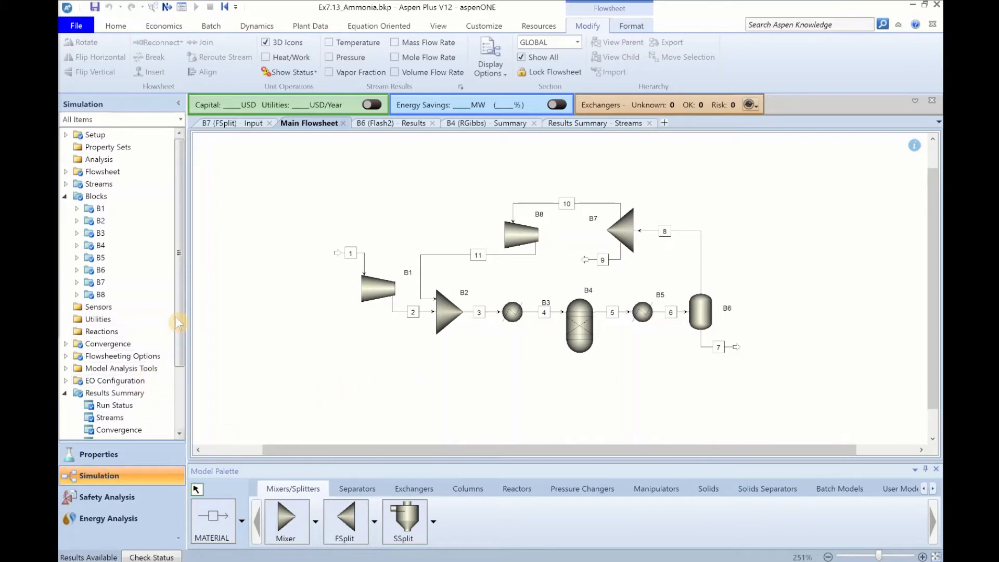
Create a new blank utility named GAS in the simulation's utilities
drag(179, 312, 184, 384)
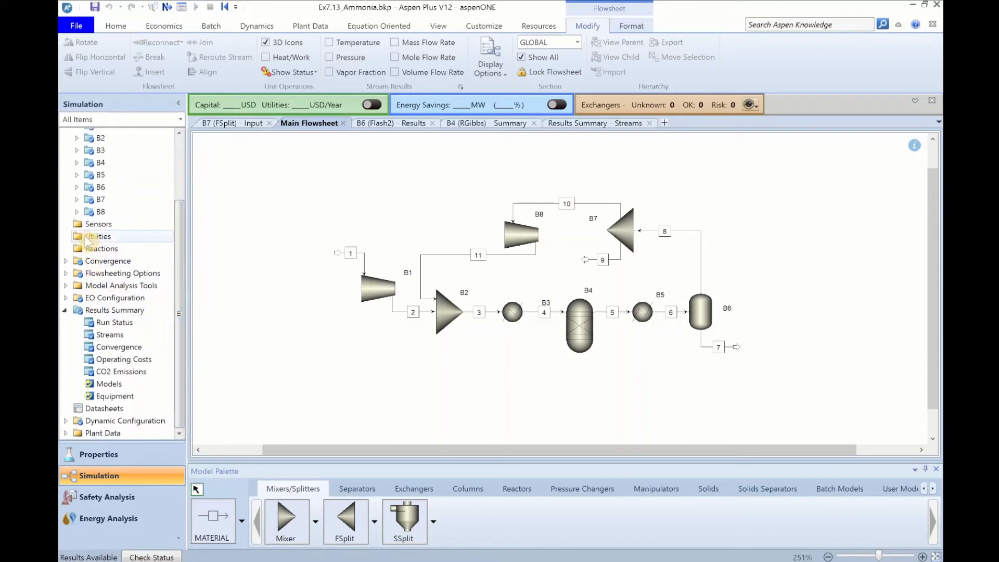
click(116, 236)
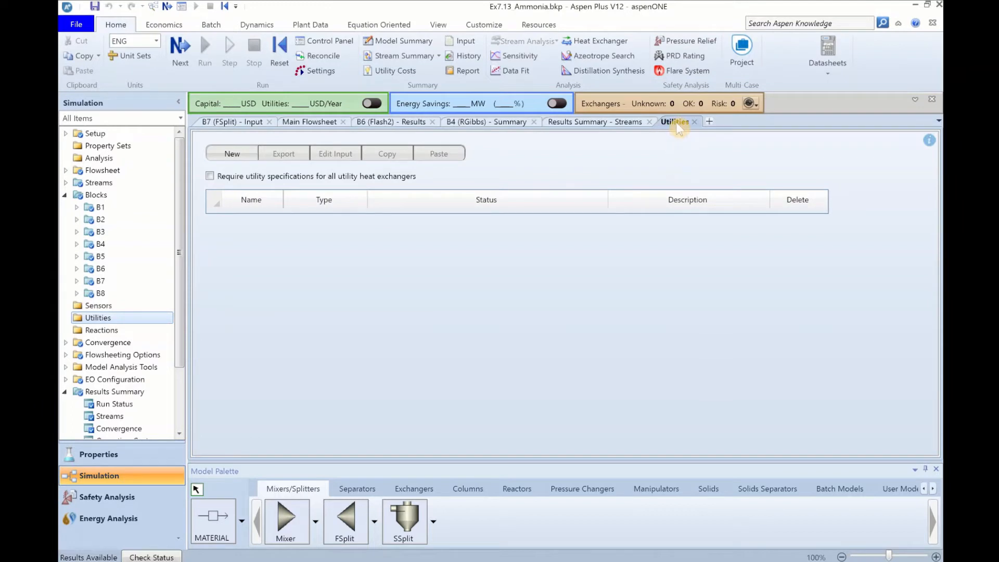
click(232, 154)
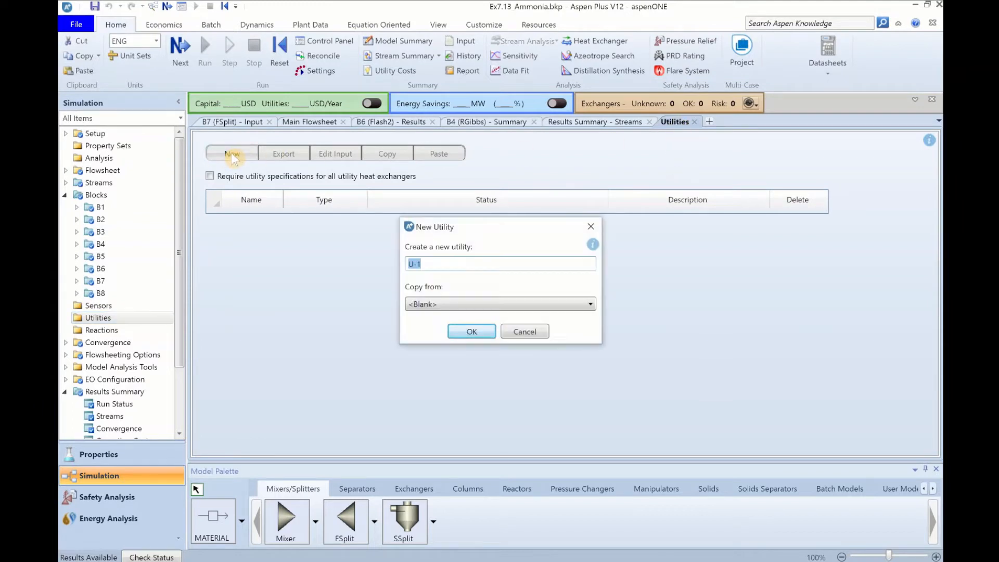
click(456, 263)
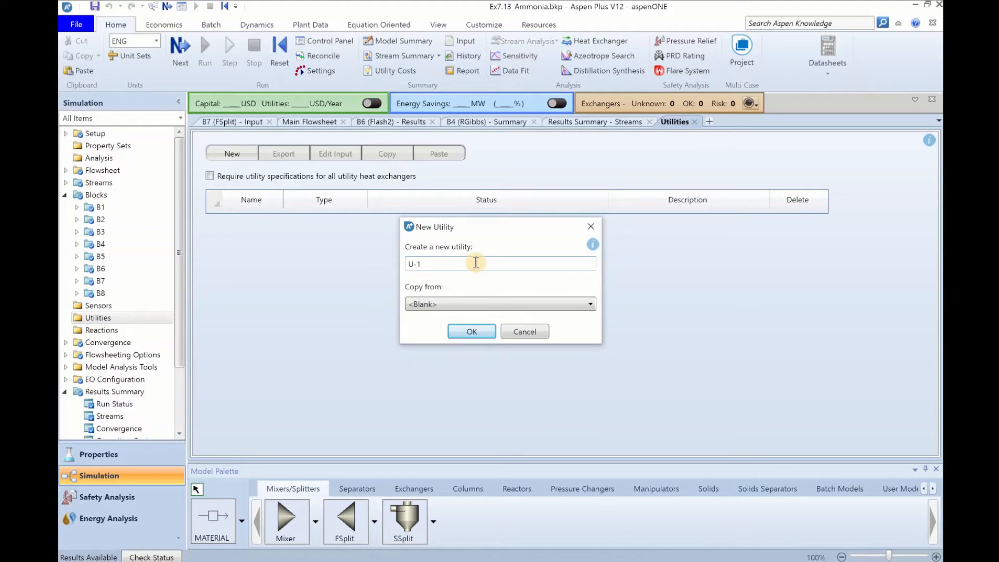
key(BackSpace)
key(BackSpace)
key(BackSpace)
text(GAS)
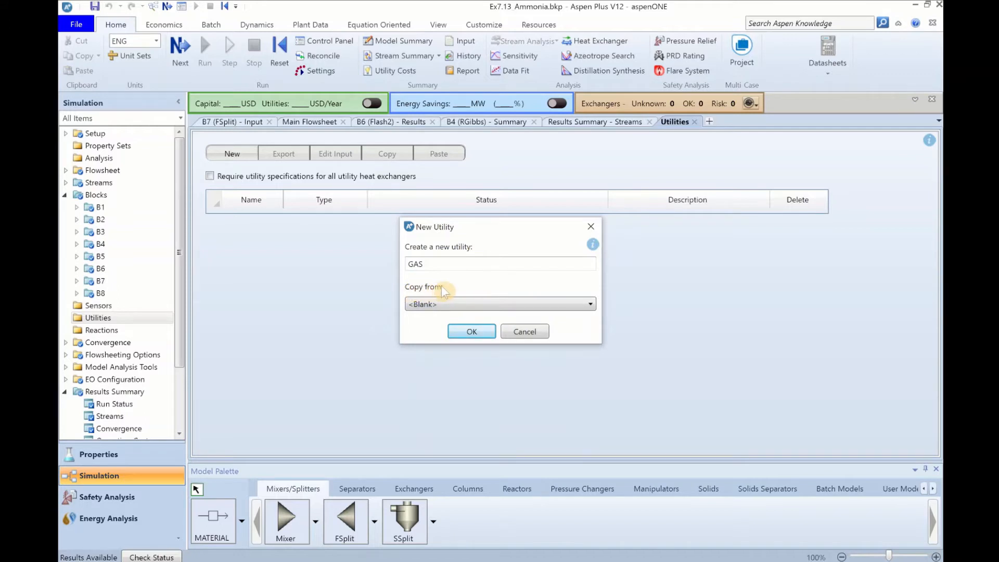
click(477, 334)
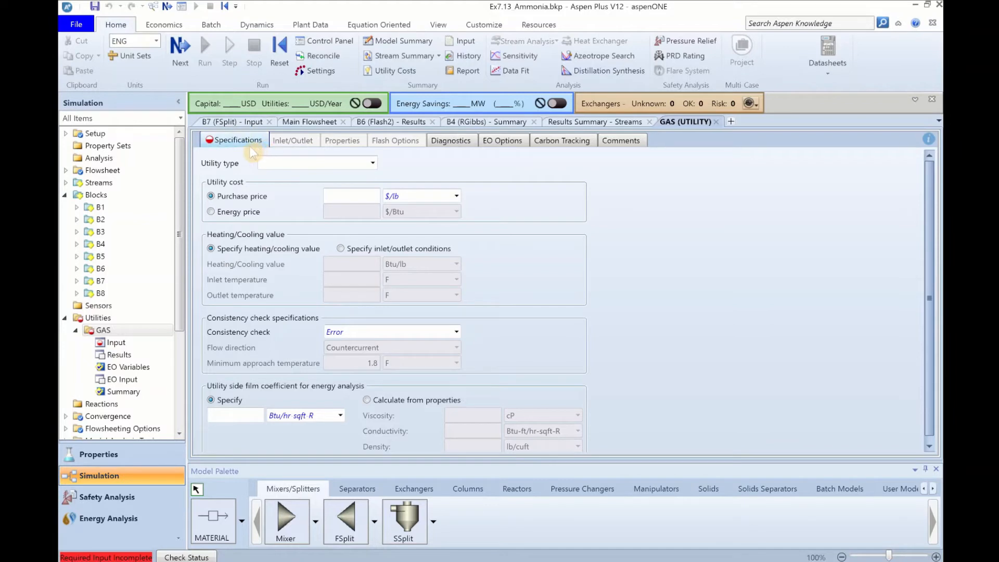
Set the GAS utility's type to Gas and its energy price to 4 $/MMBtu
click(372, 163)
click(323, 217)
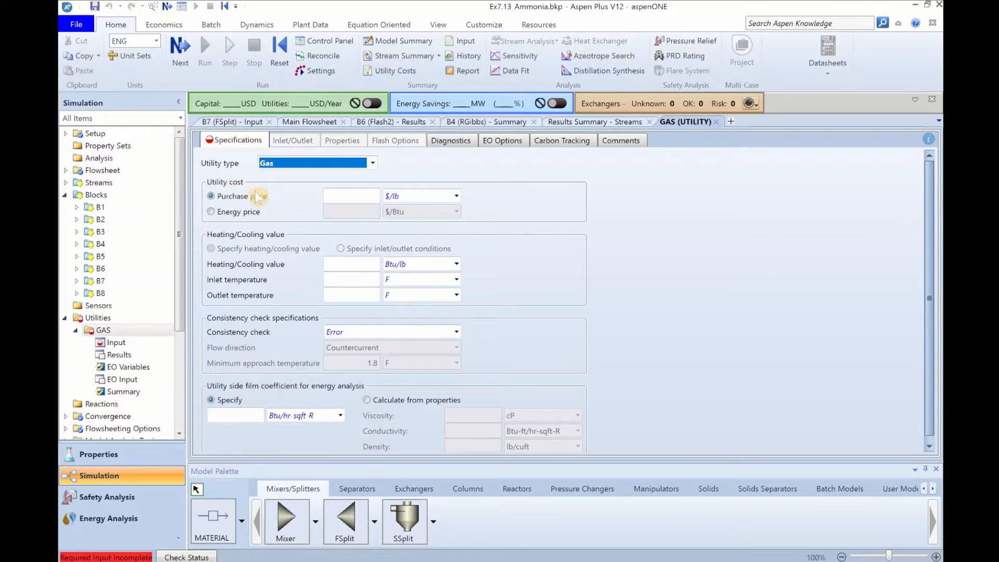
click(244, 212)
click(359, 214)
text(4)
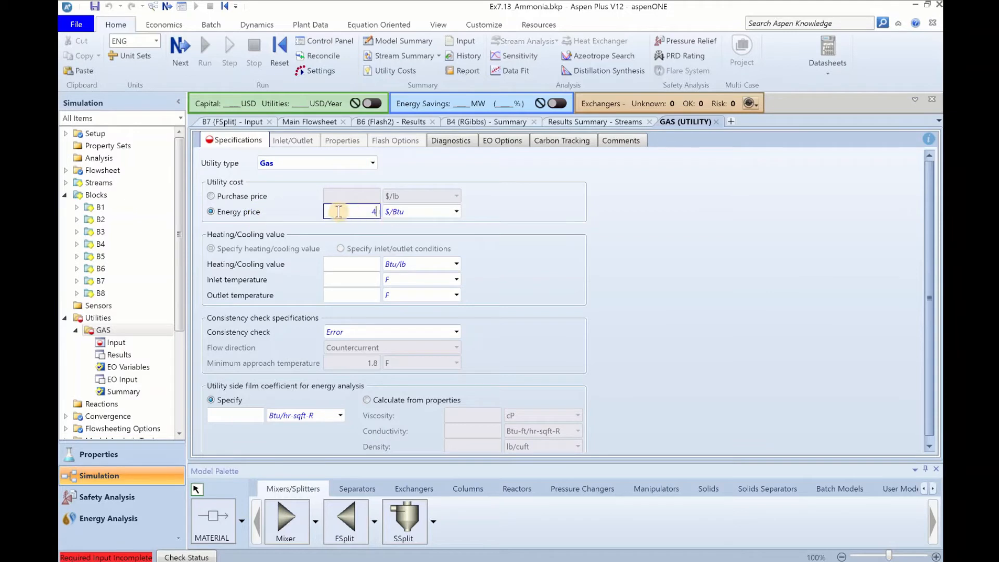
click(456, 211)
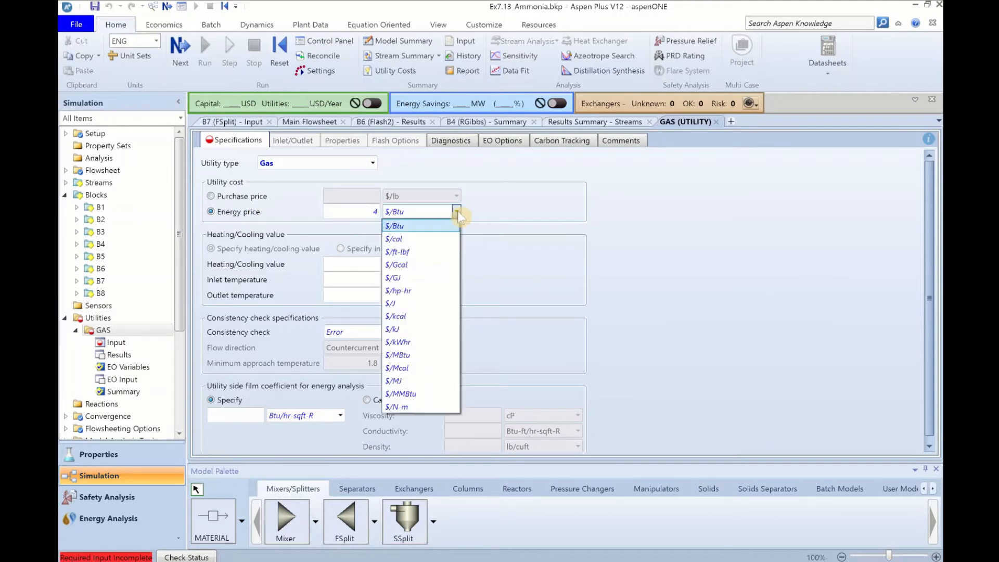
click(429, 394)
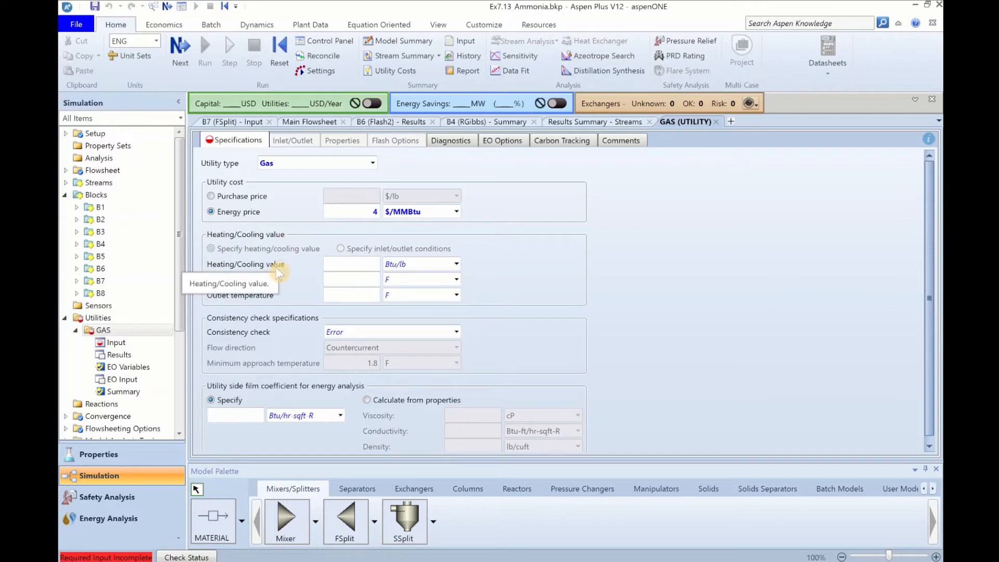
Set the GAS utility's heating/cooling value to 23903 Btu/lb
click(357, 268)
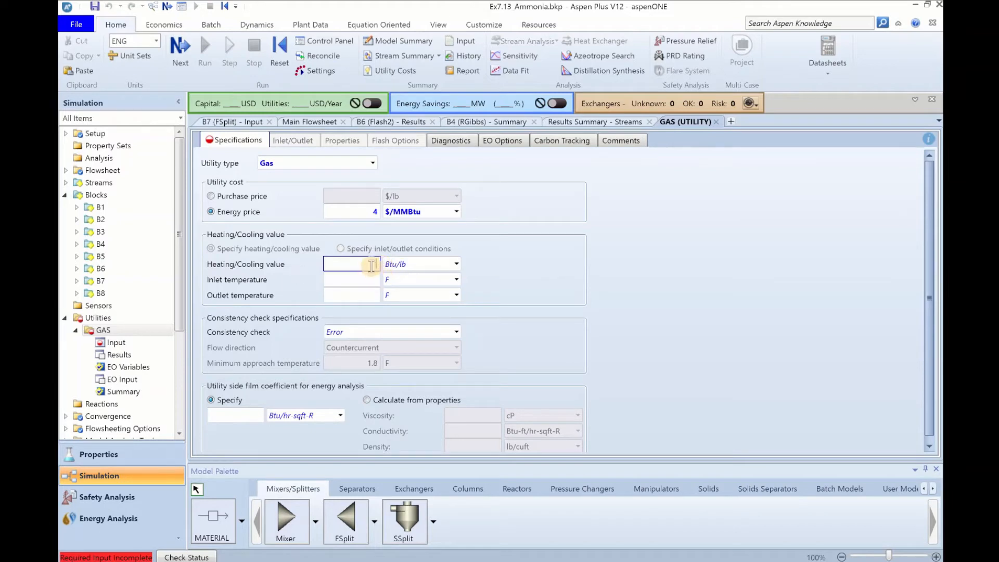
text(23903)
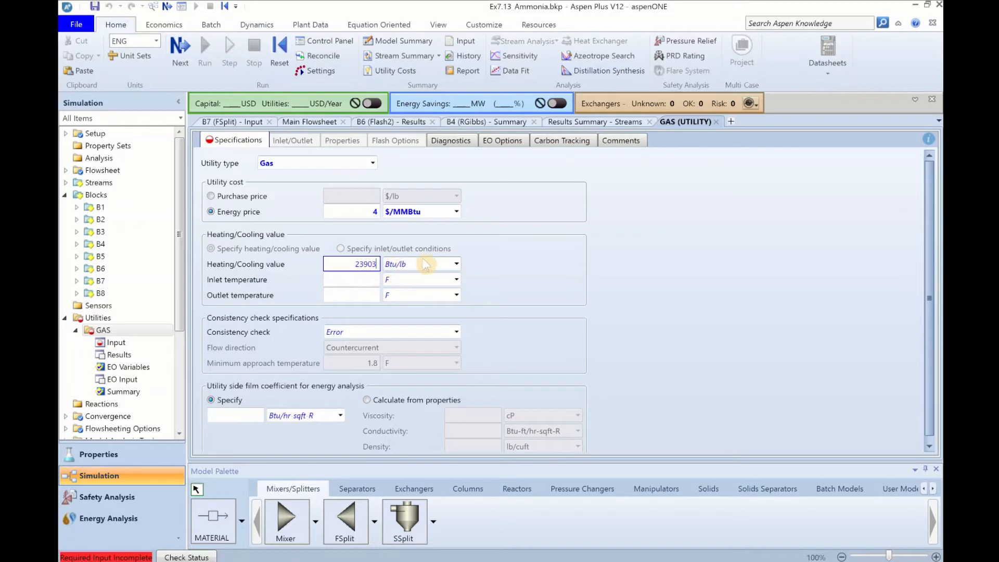
key(Return)
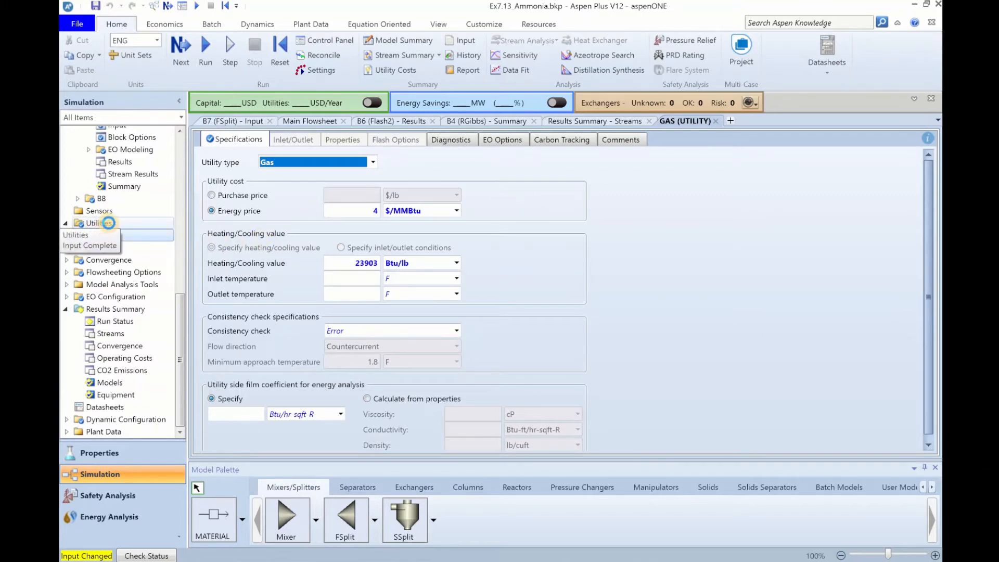
Create a utility named WATER copied from Cooling Water, declining to add water to the components list
click(102, 222)
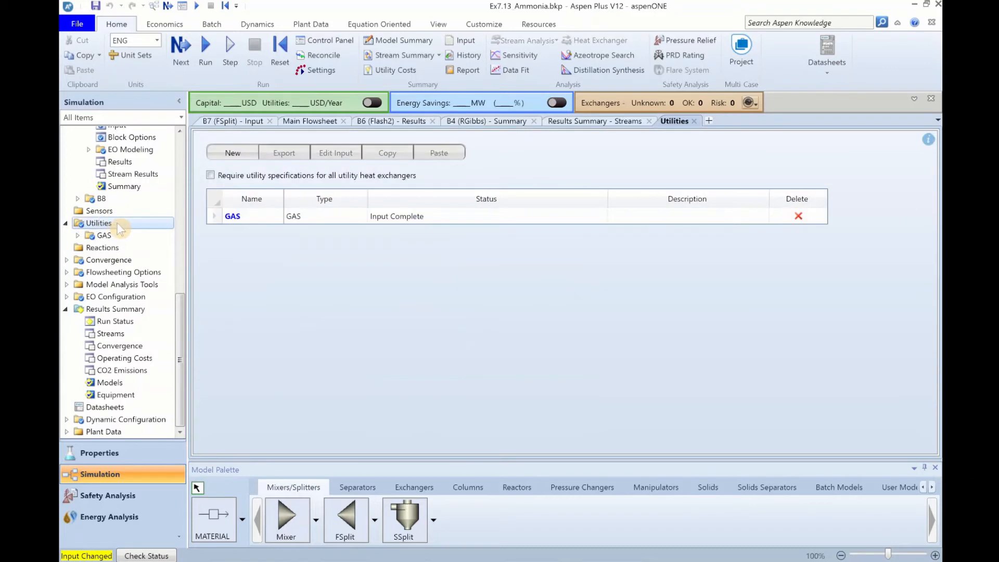
click(232, 154)
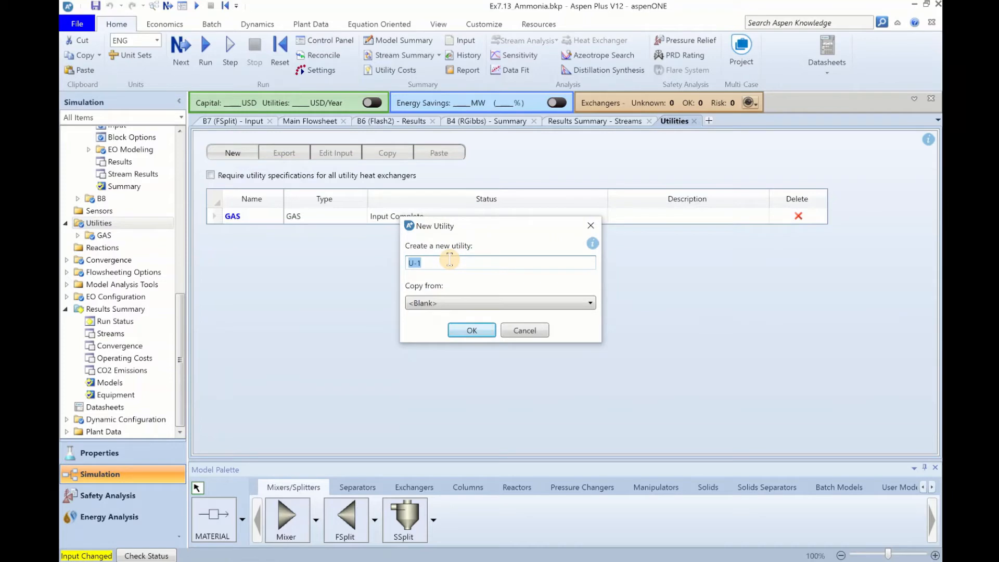
text(WATER)
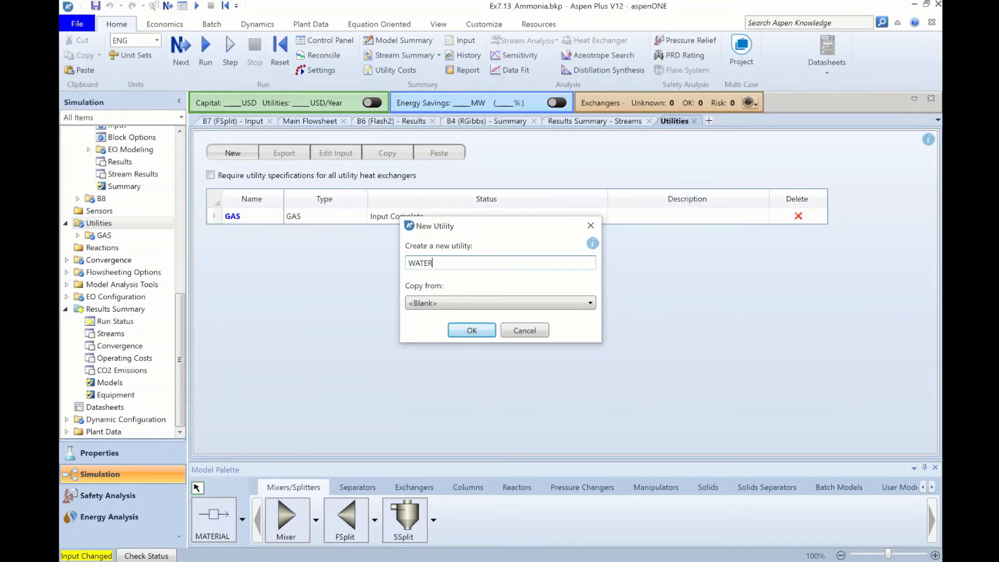
click(434, 303)
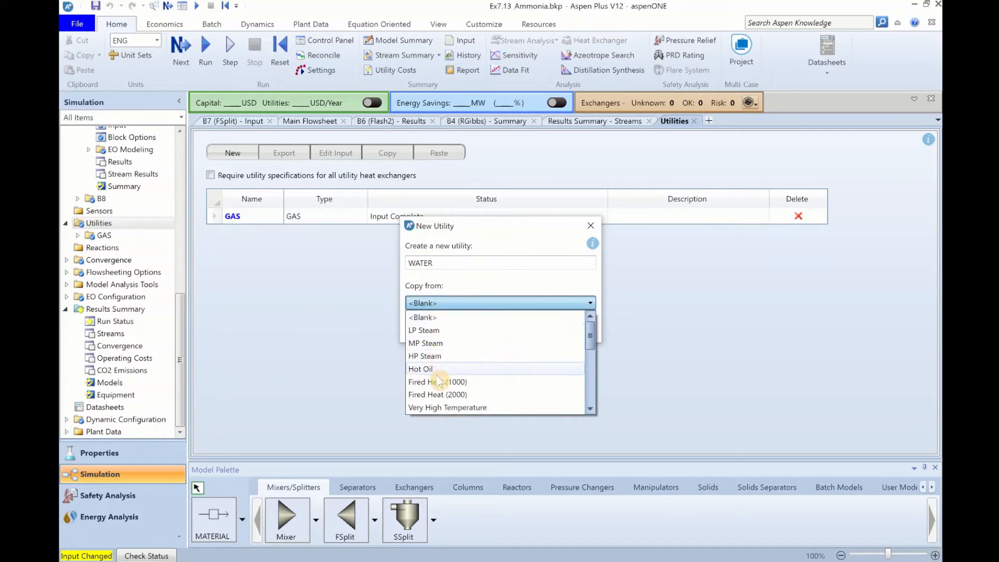
scroll(439, 383, down, 2)
click(437, 394)
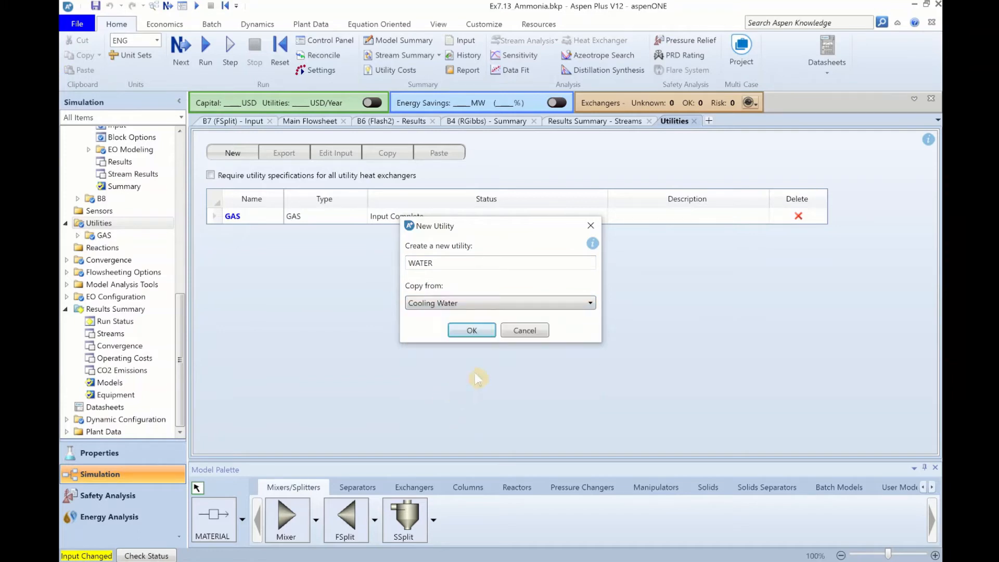
click(471, 330)
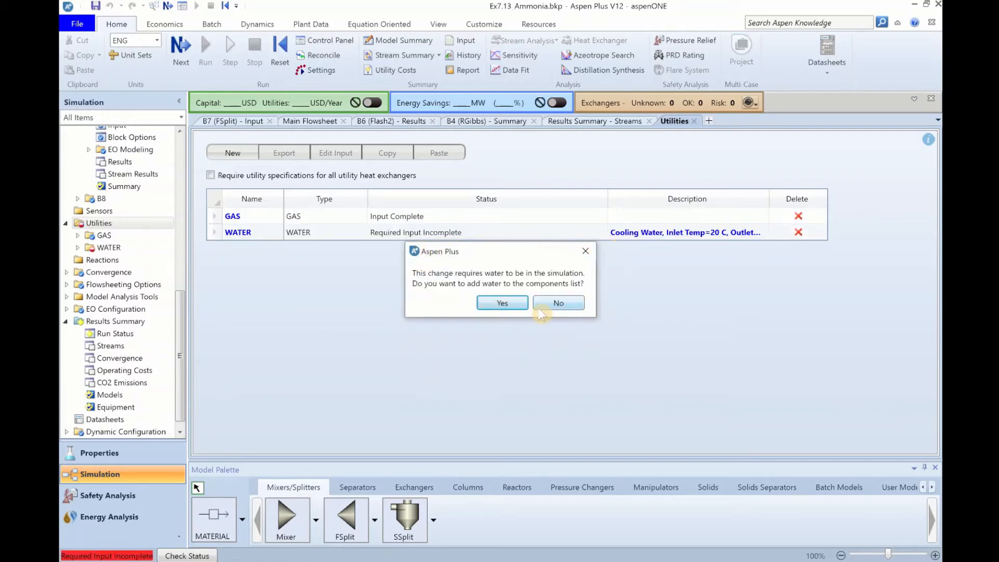
click(569, 307)
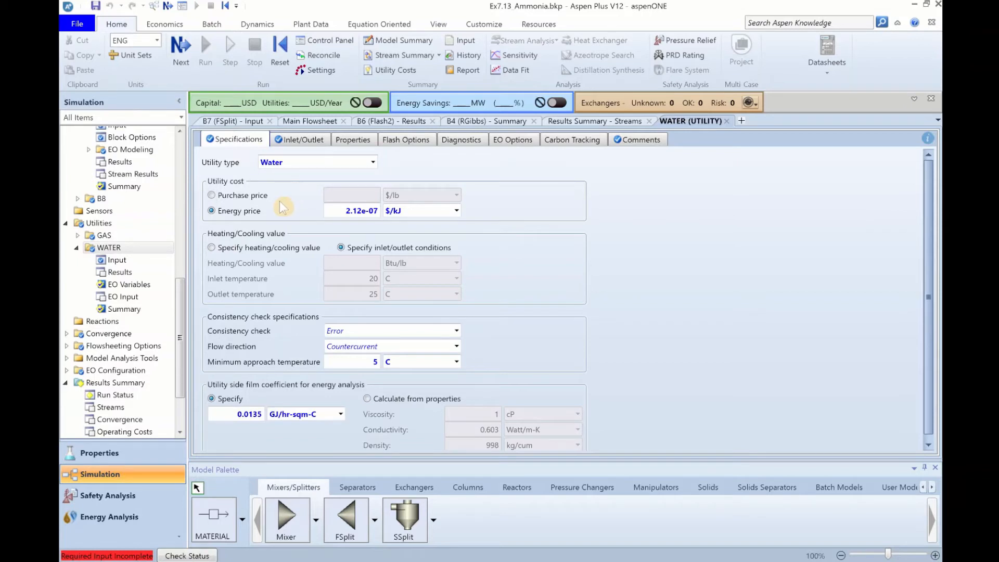
Set the WATER utility's energy price to 0.6 $/MMBtu
click(337, 212)
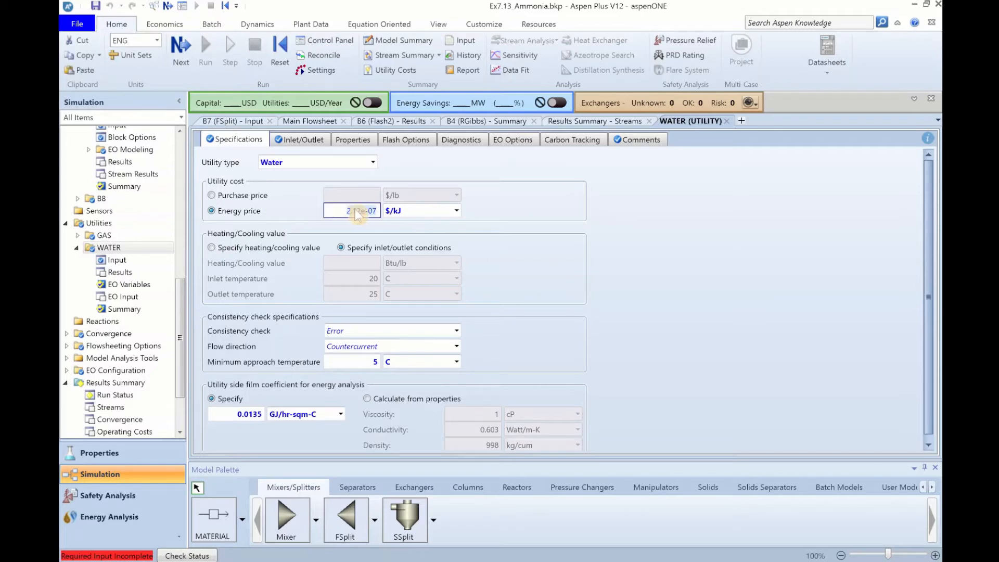
text(0.6)
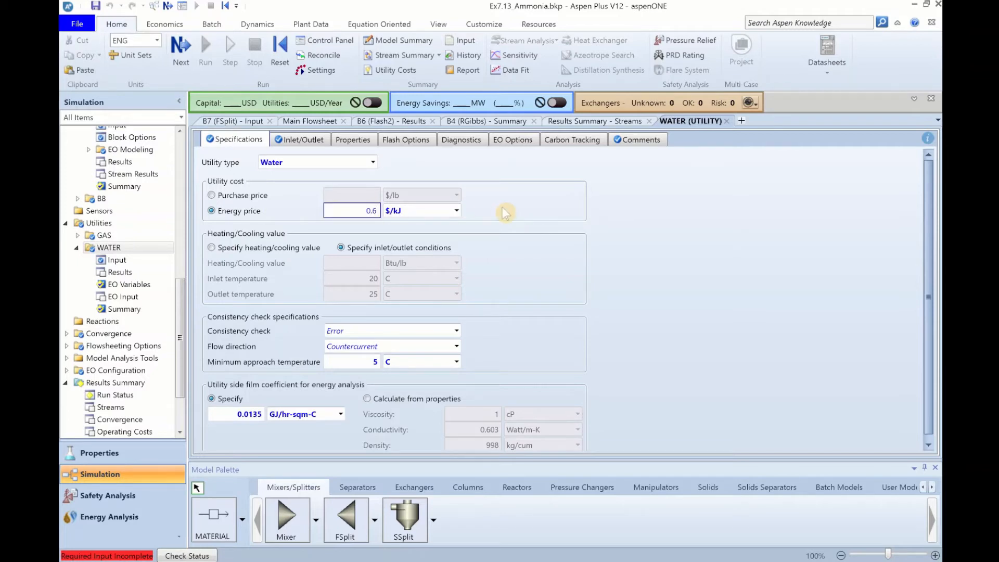
click(456, 210)
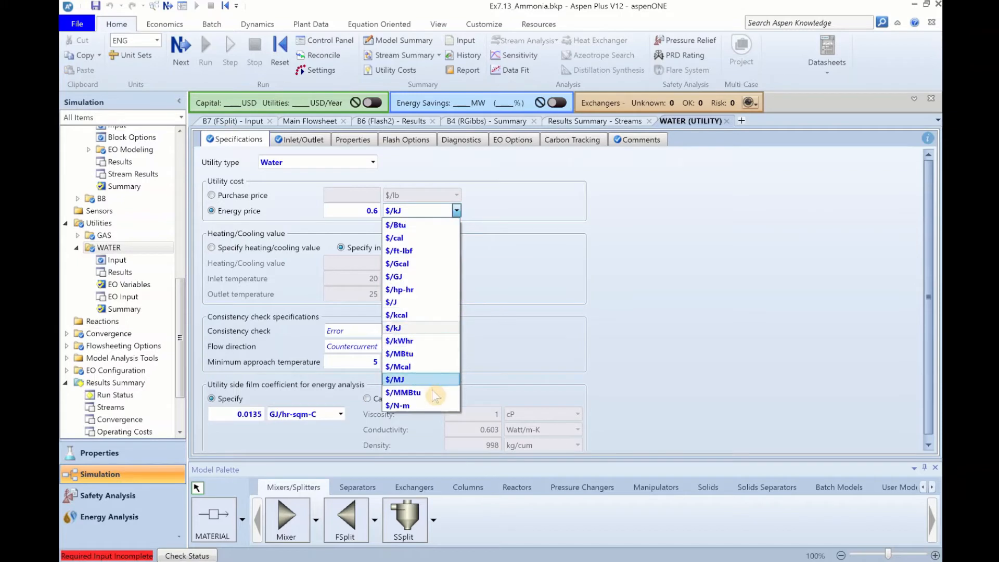
click(416, 392)
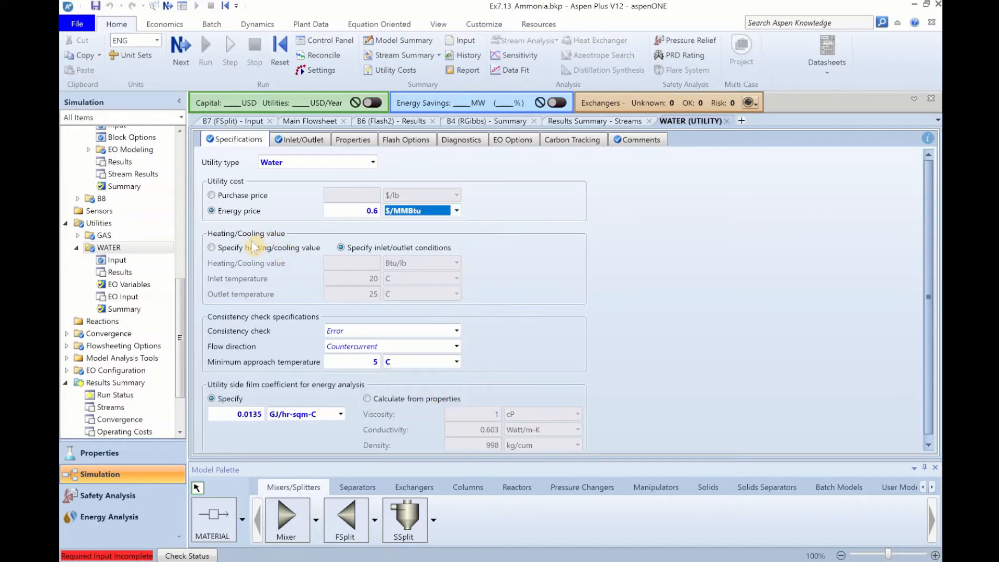
Switch the WATER utility to a specified heating/cooling value and set it to 45 Btu/lb
click(211, 248)
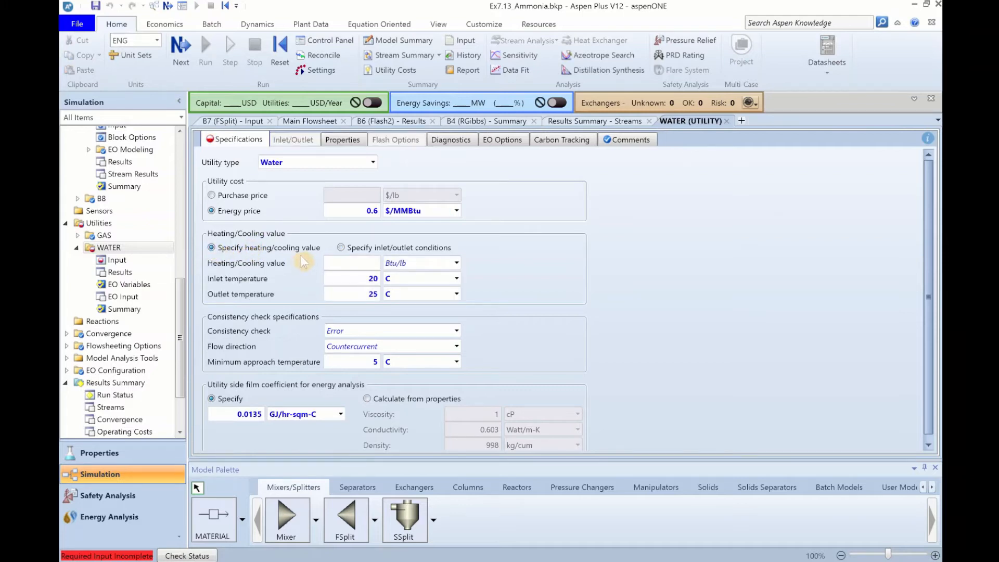
click(355, 262)
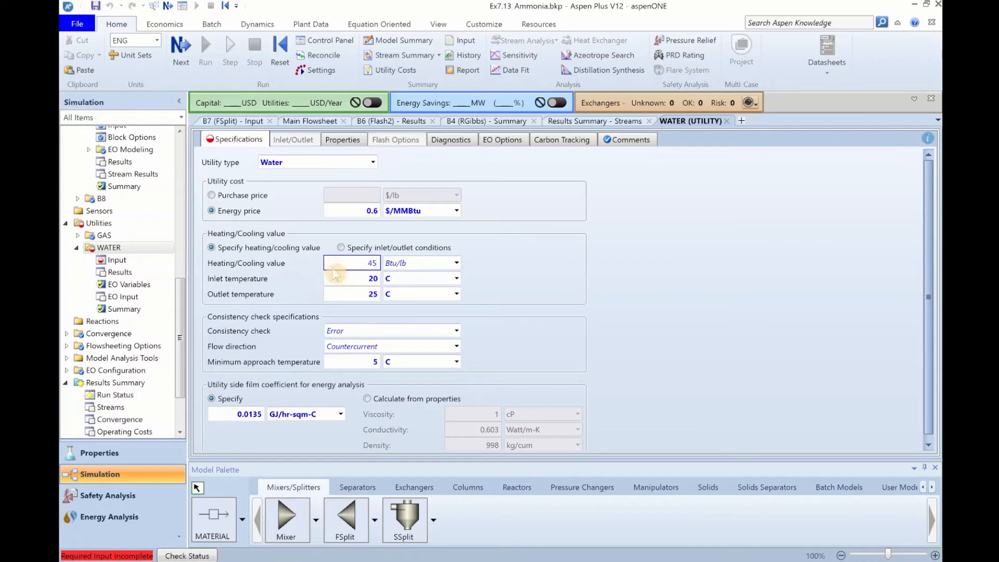
key(Return)
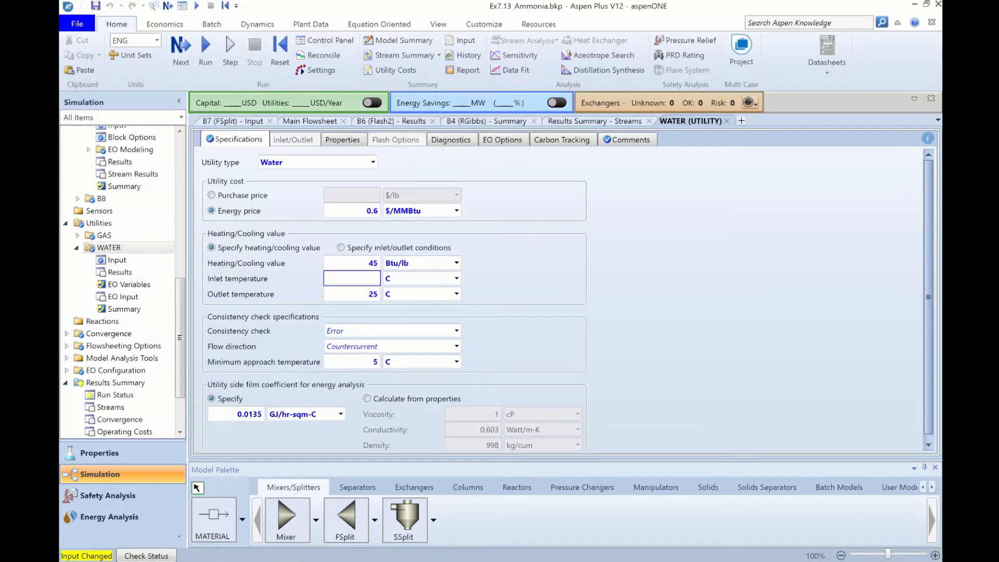
Set the WATER utility's inlet temperature to 75 F and its outlet temperature to 120 F
key(Tab)
click(456, 278)
click(425, 308)
click(368, 294)
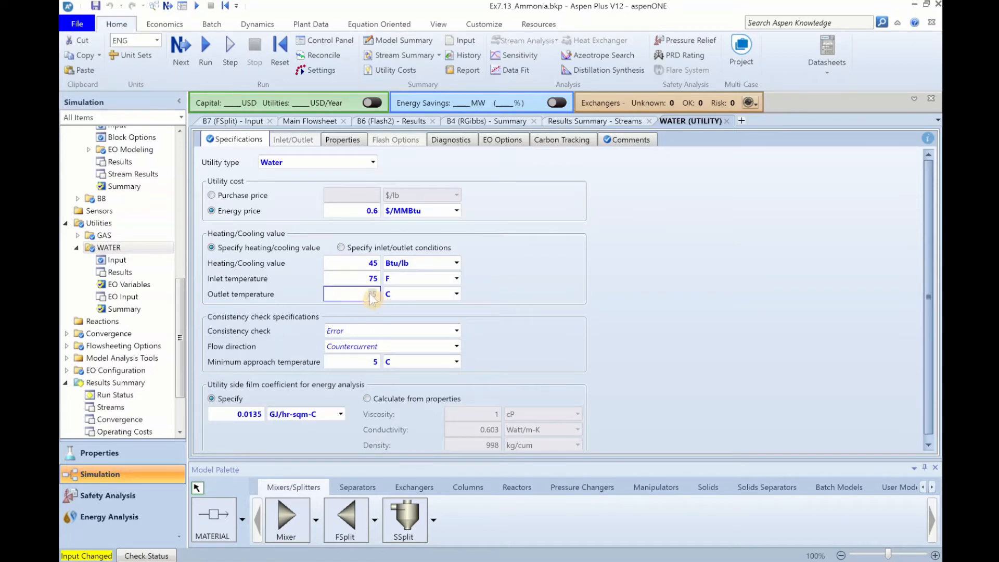
text(120)
click(456, 294)
click(422, 326)
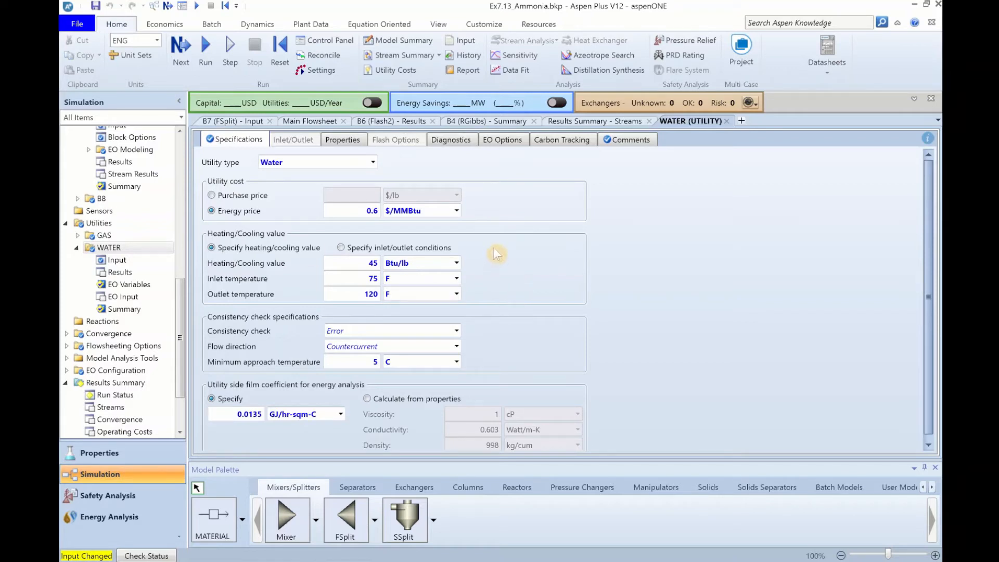
Create a new utility named ELEC copied from Electricity
click(99, 225)
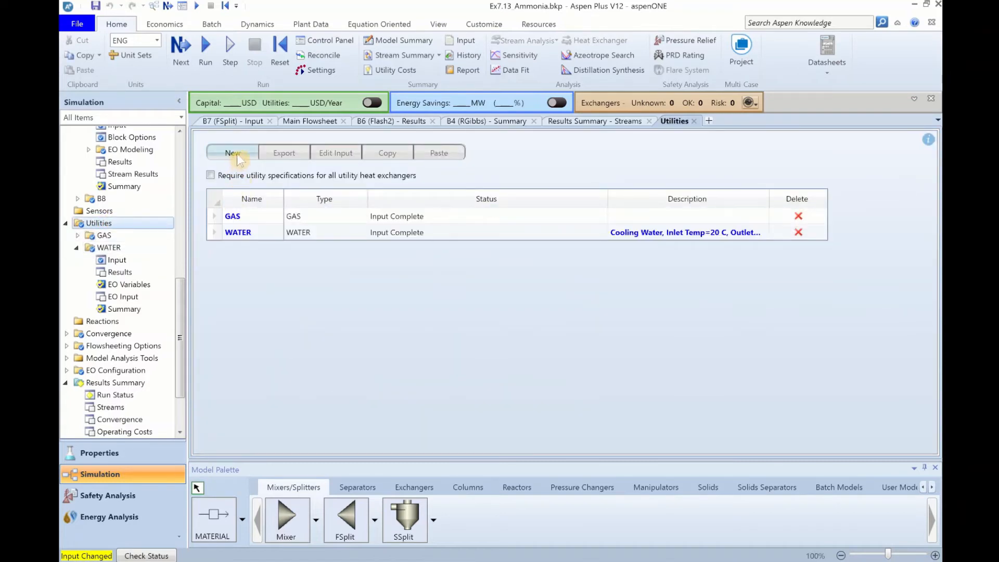
click(237, 154)
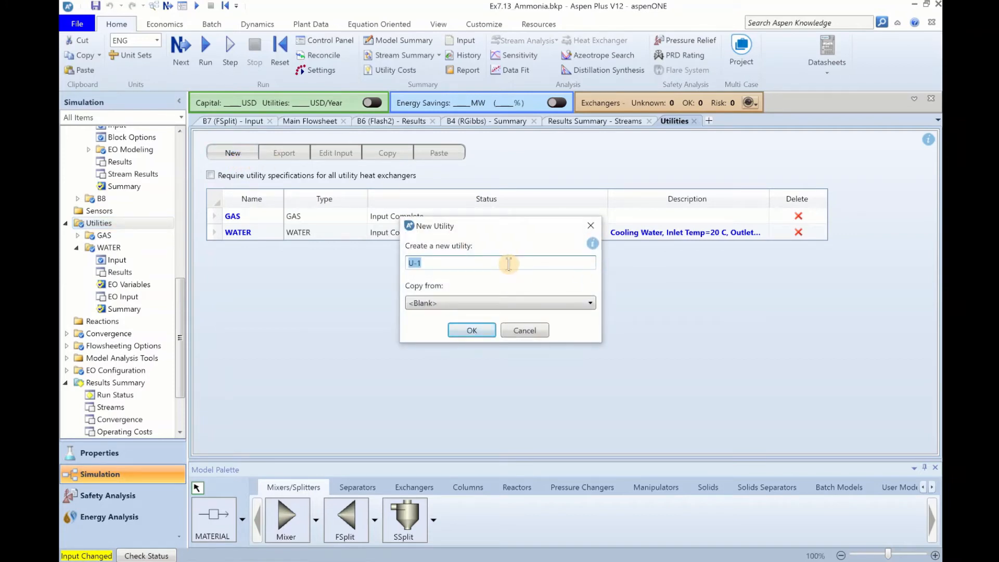
text(ELEC)
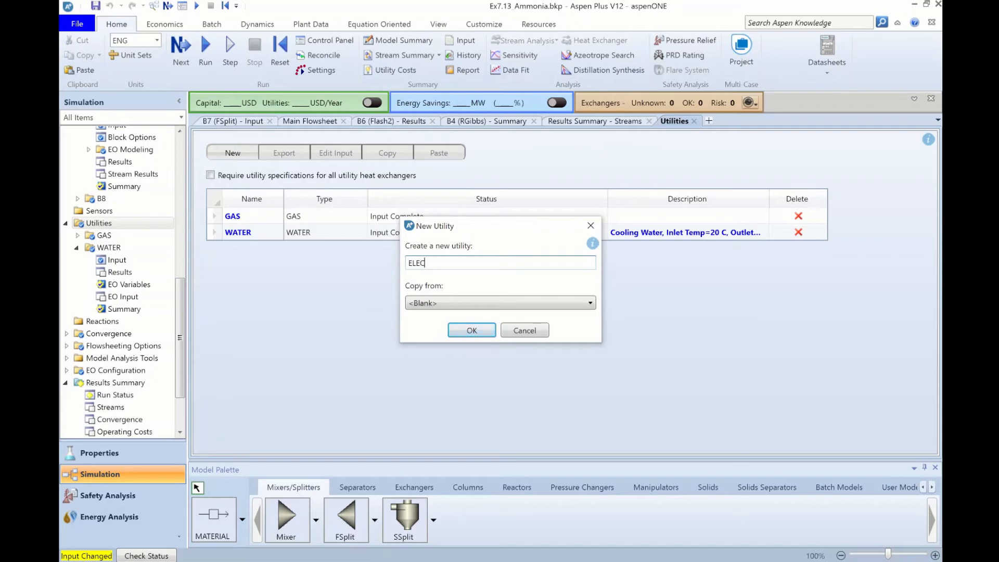
click(463, 304)
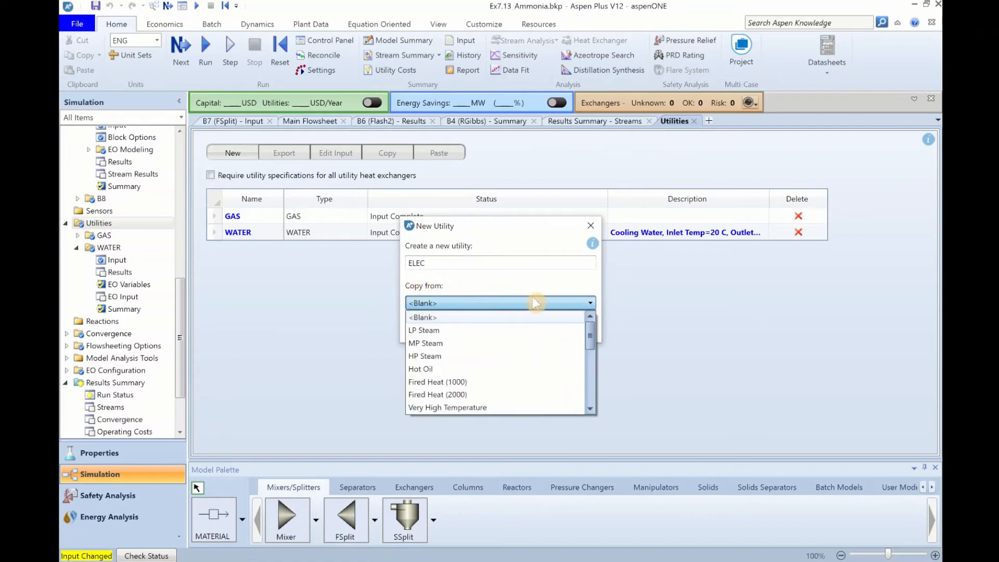
drag(590, 347, 598, 396)
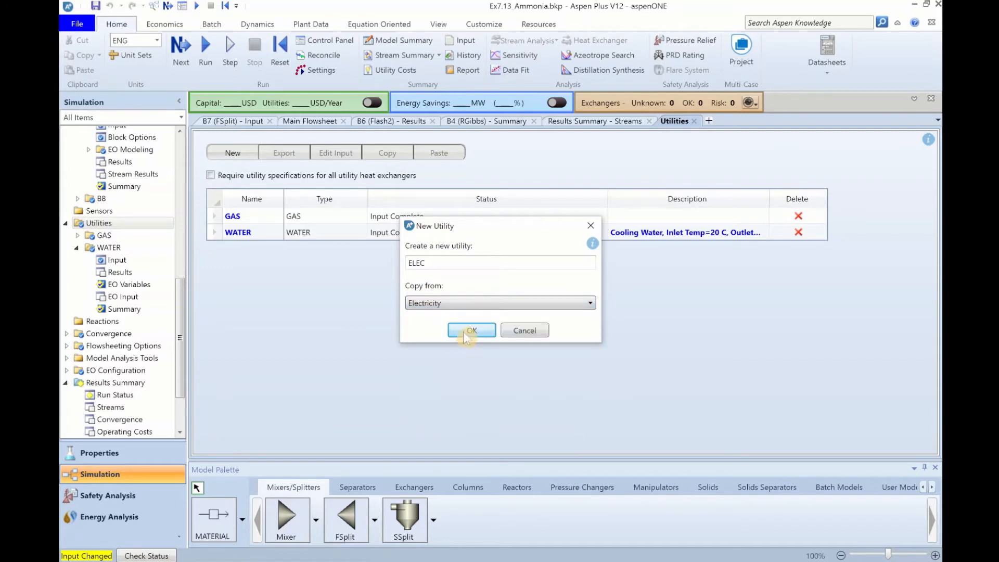
click(464, 329)
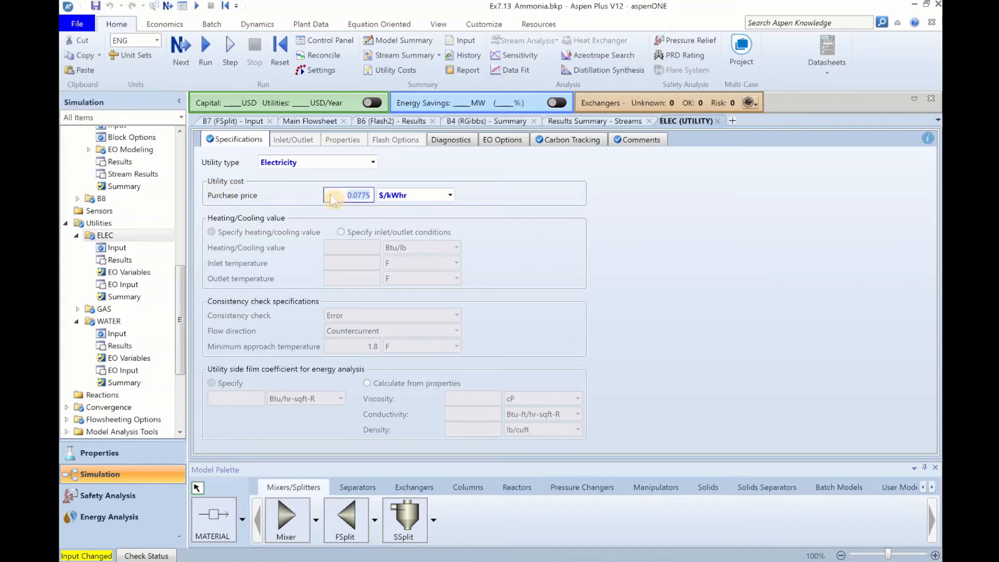
Set the ELEC utility's purchase price to 0.05 $/kWhr
click(348, 201)
text(0)
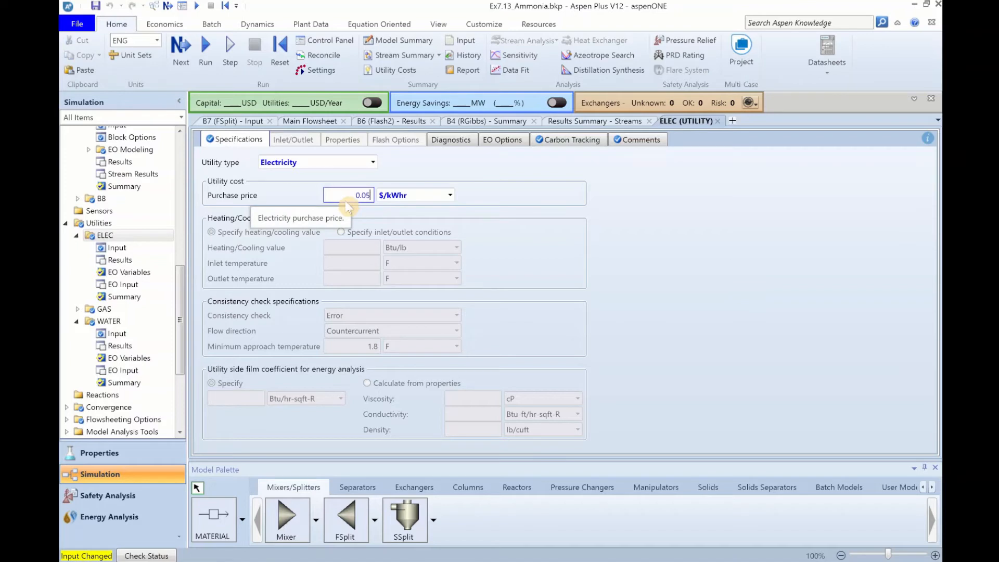
key(Tab)
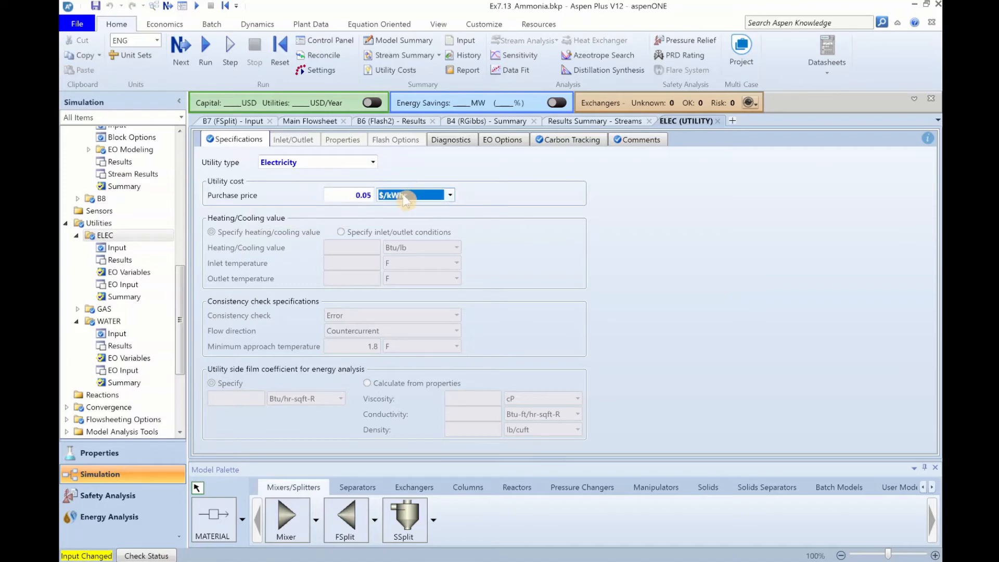
click(487, 193)
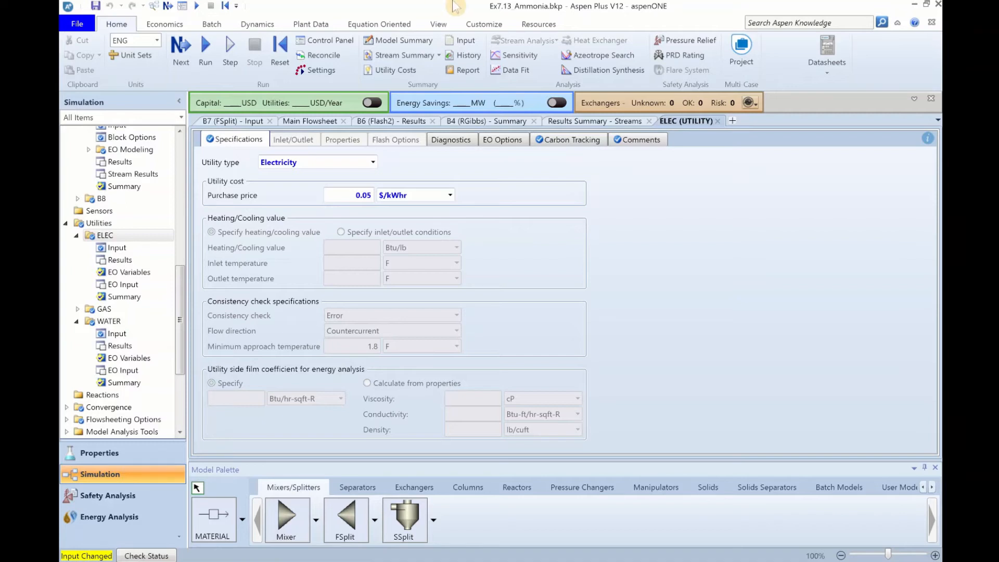
click(571, 139)
click(236, 140)
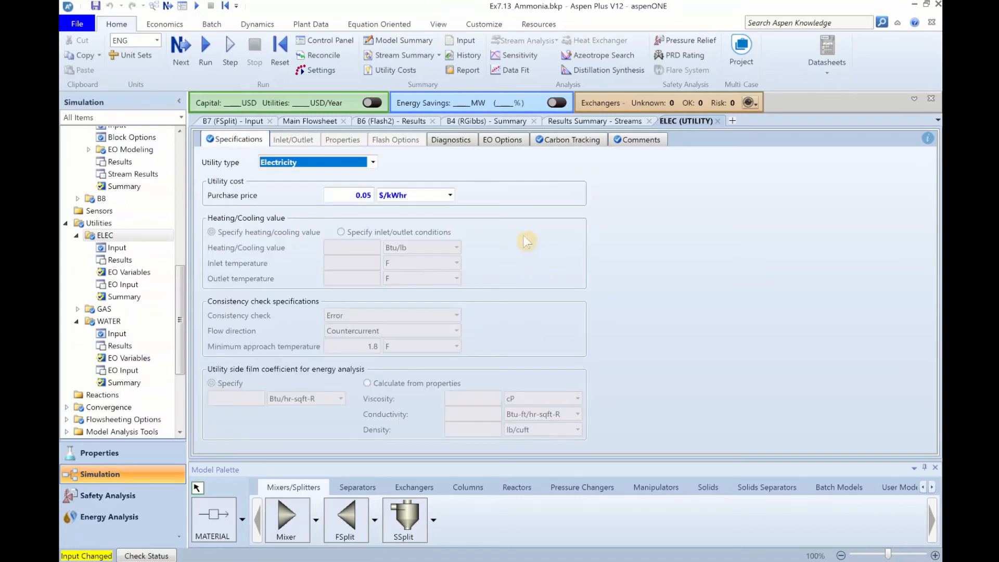
click(544, 227)
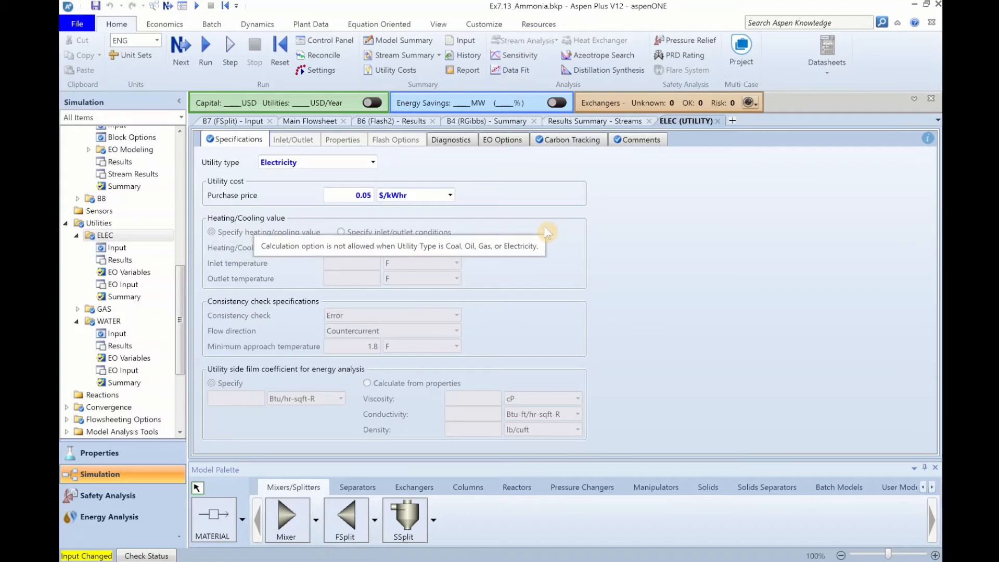
Assign the GAS utility to heater block B3
scroll(98, 235, up, 10)
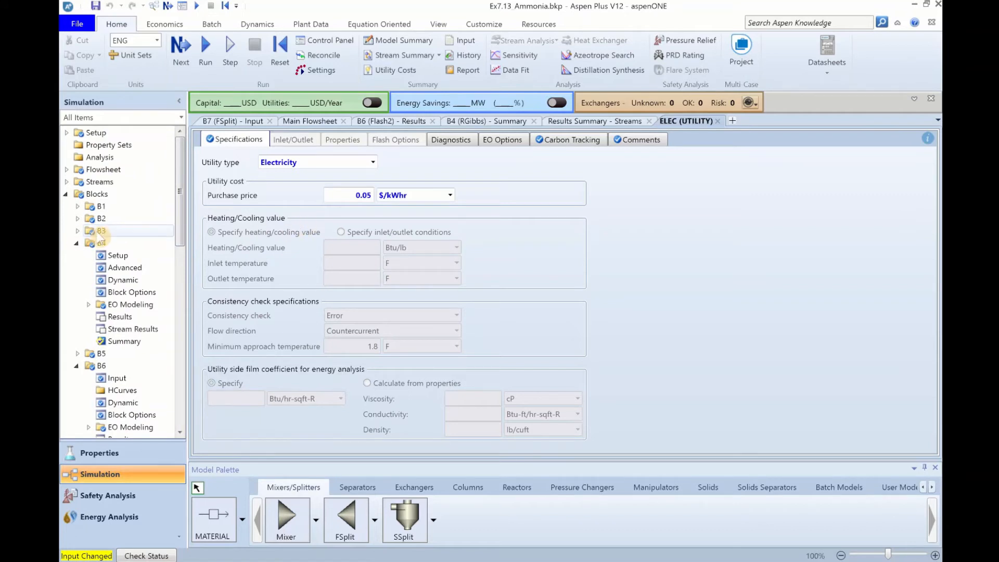
click(97, 231)
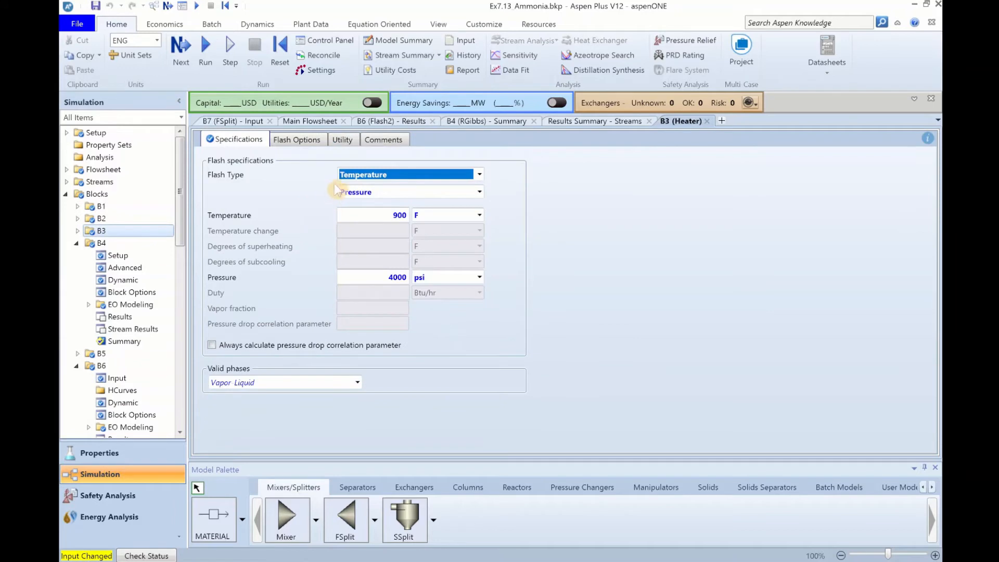
click(346, 142)
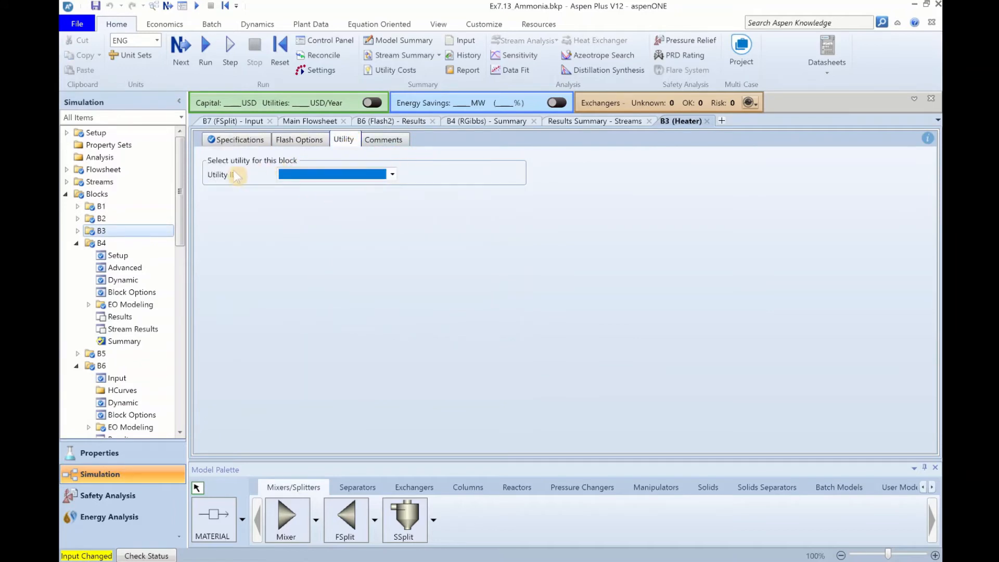
click(393, 175)
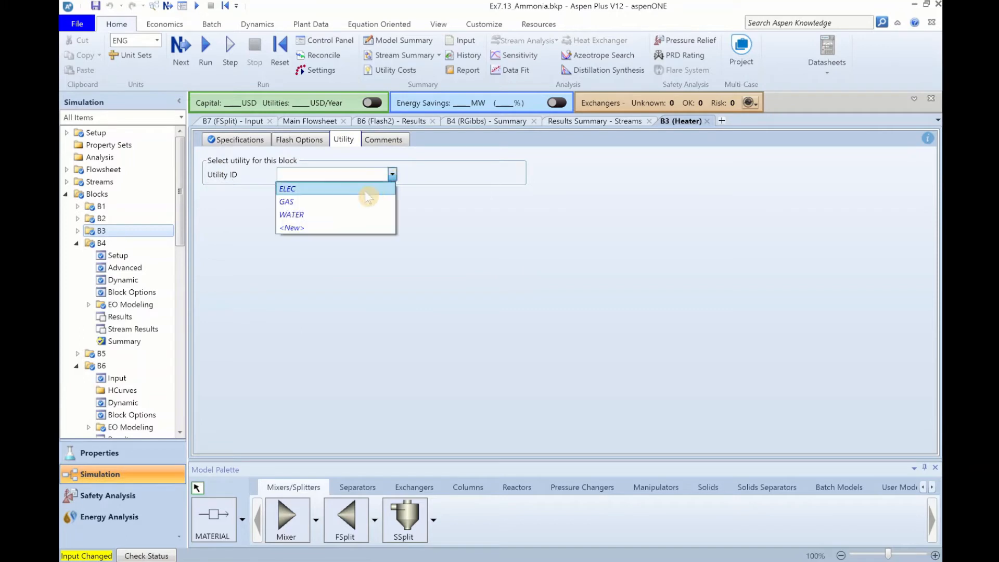
click(384, 200)
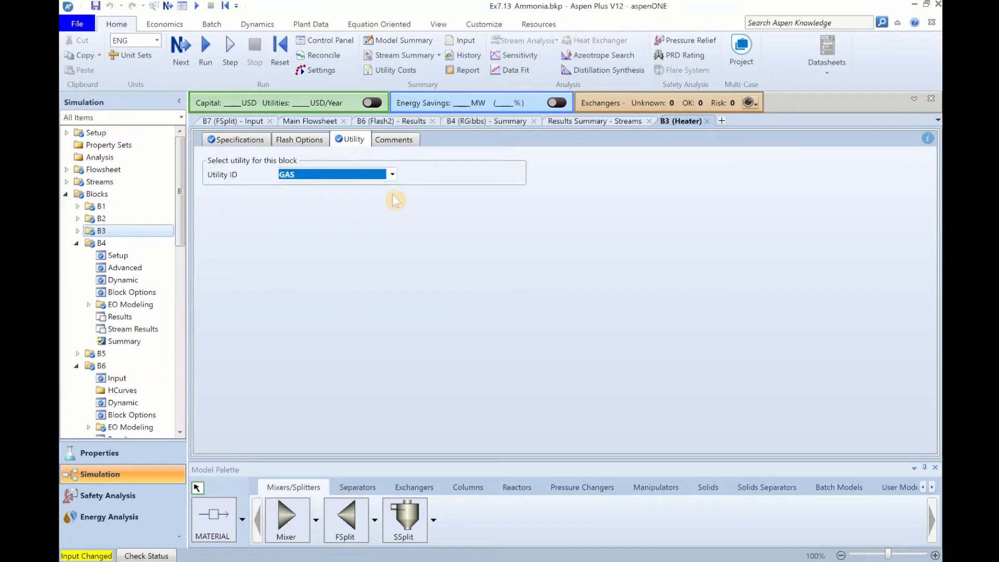
click(495, 441)
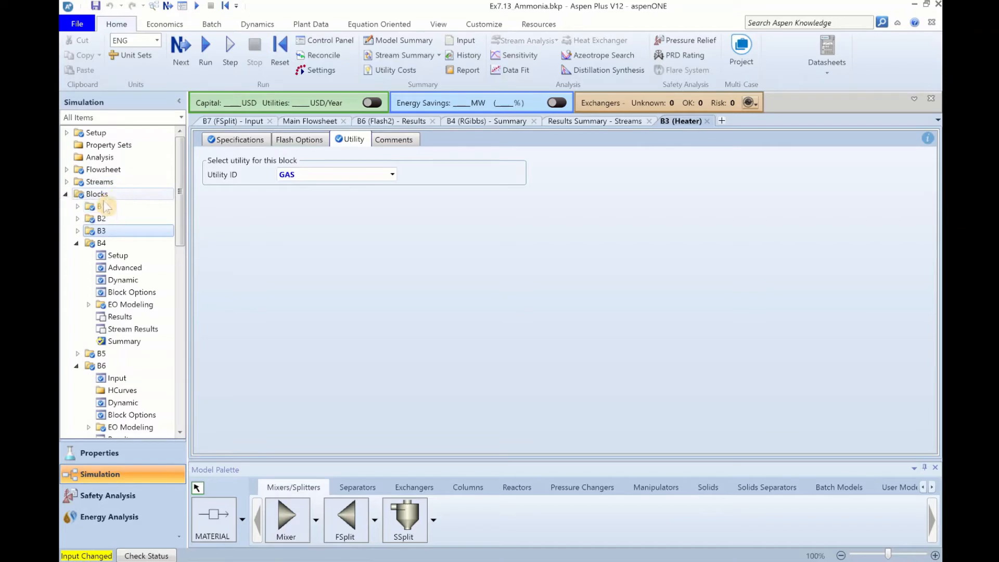
Assign the WATER utility to heater block B5
click(76, 243)
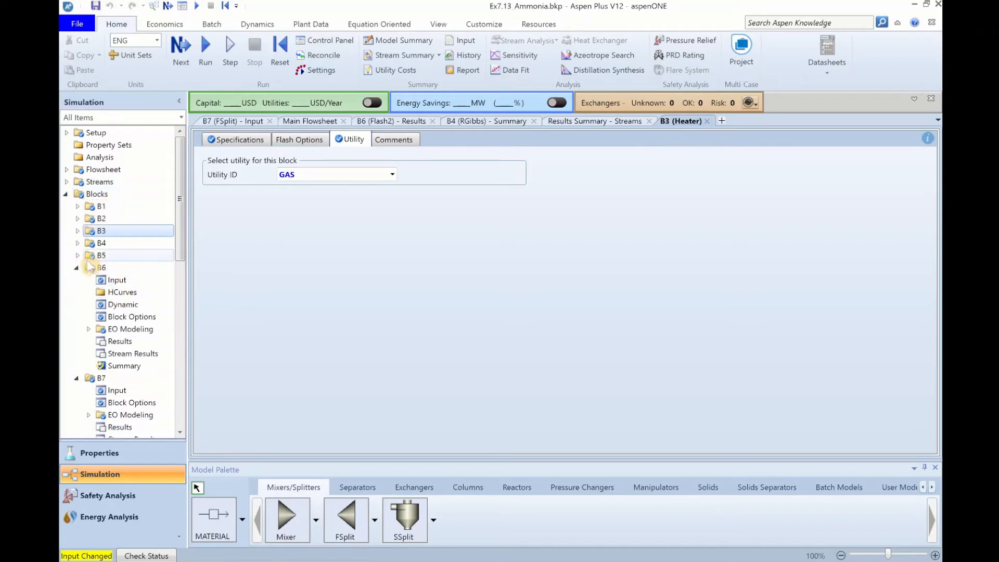
click(77, 255)
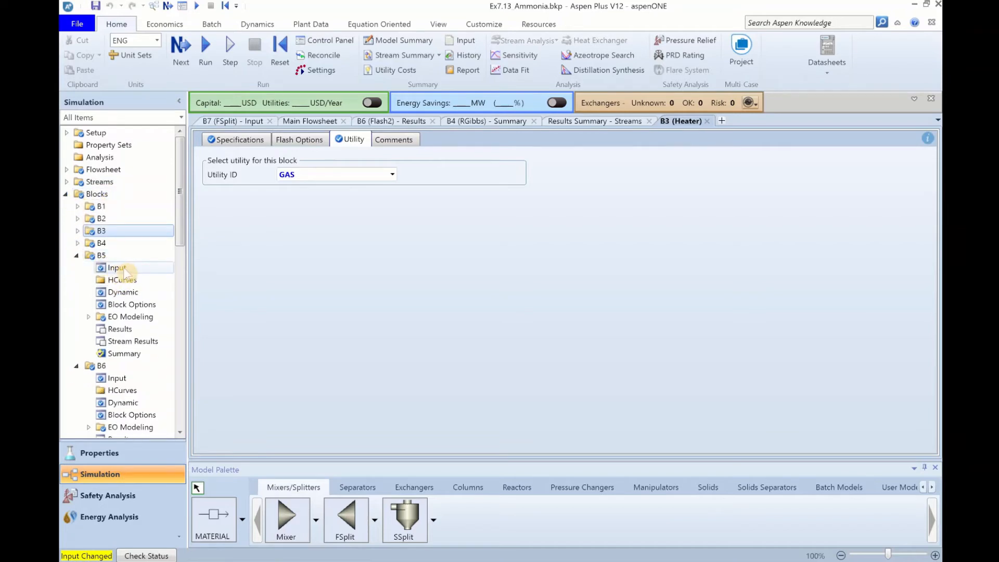
click(125, 269)
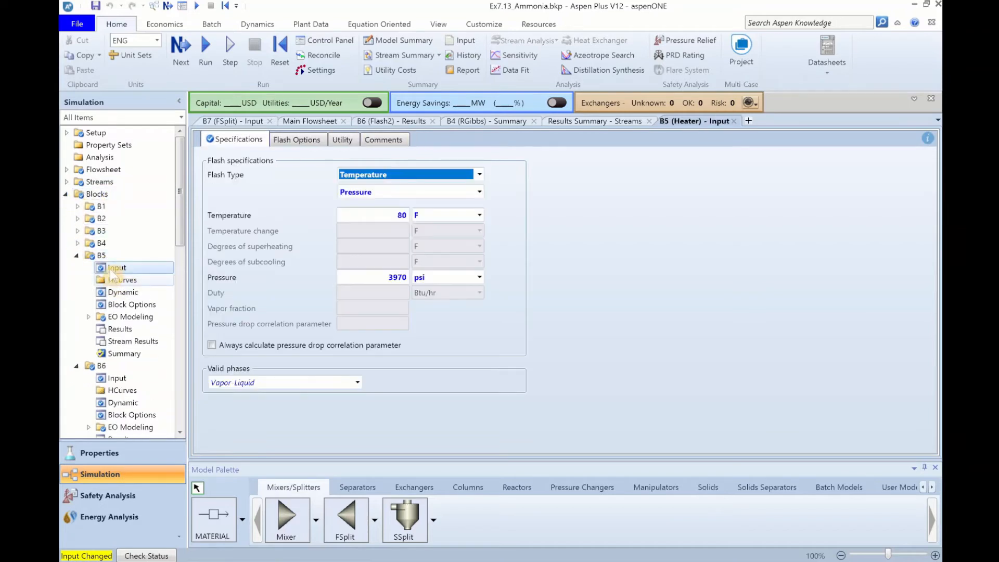
click(343, 141)
click(392, 174)
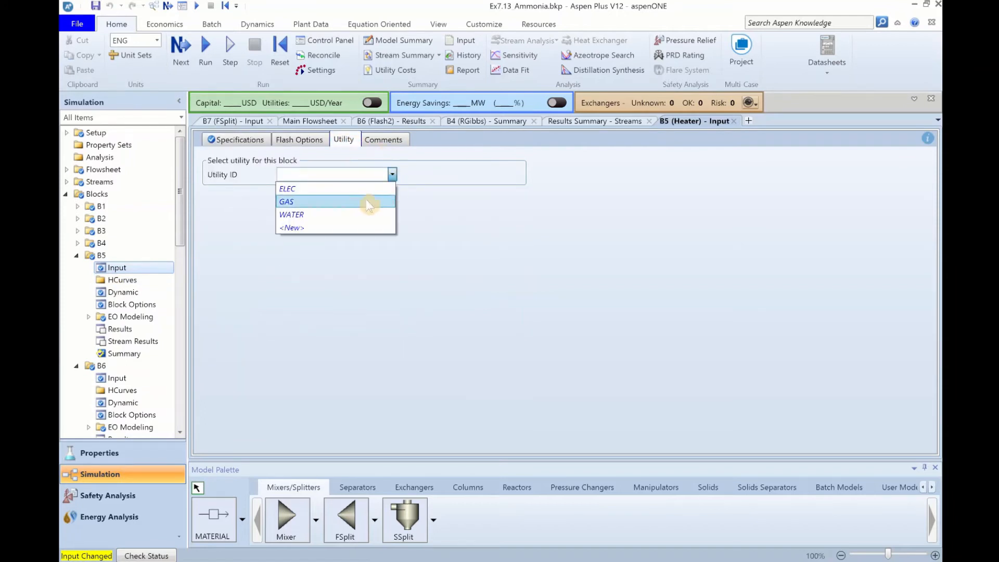
click(358, 215)
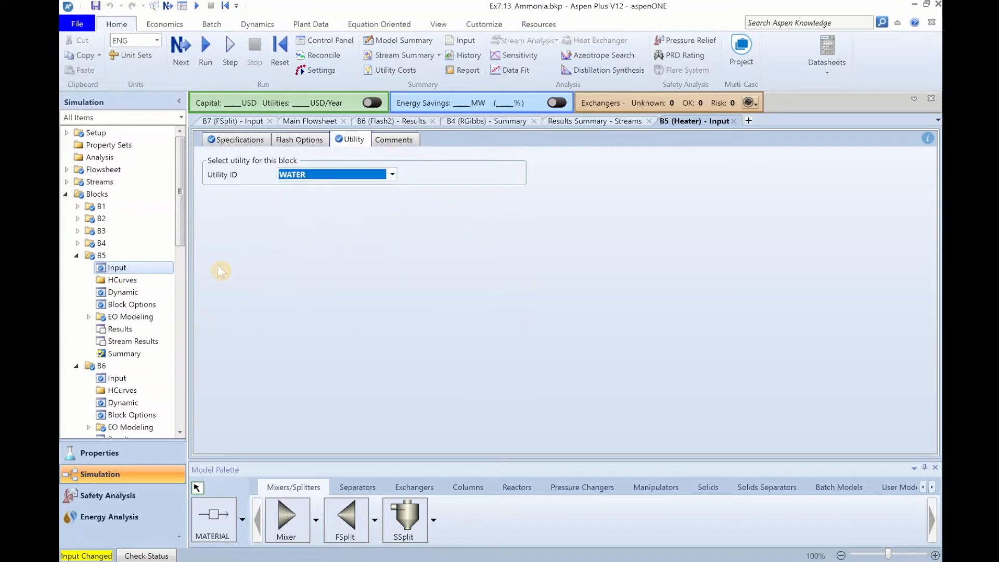
click(286, 211)
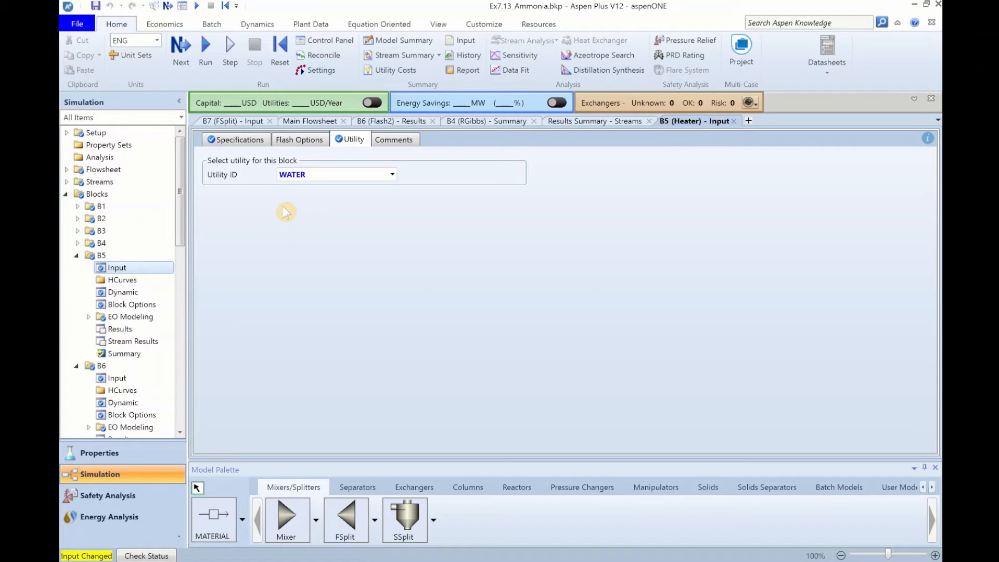
Assign the ELEC utility to compressor block B1
click(77, 254)
click(77, 206)
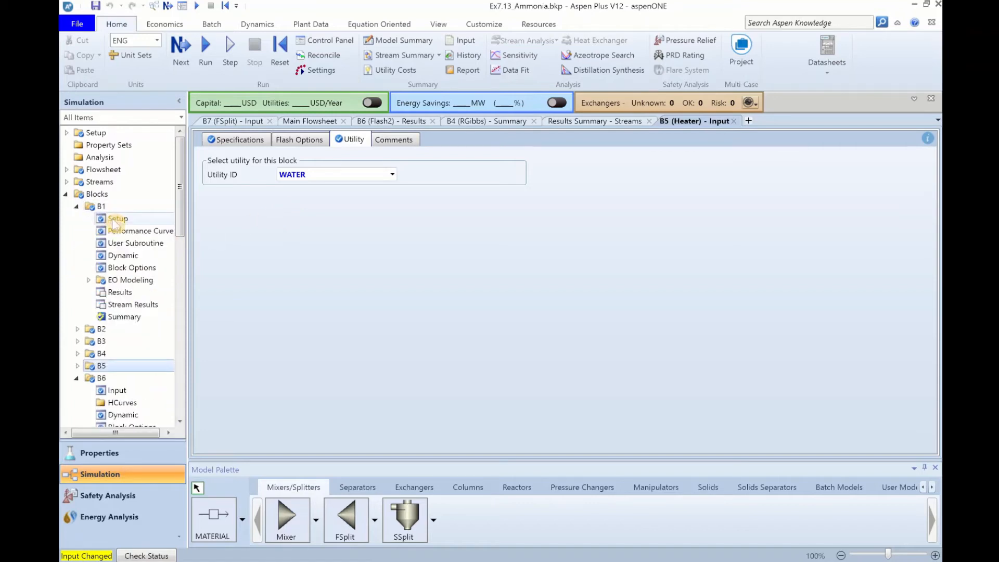
click(117, 219)
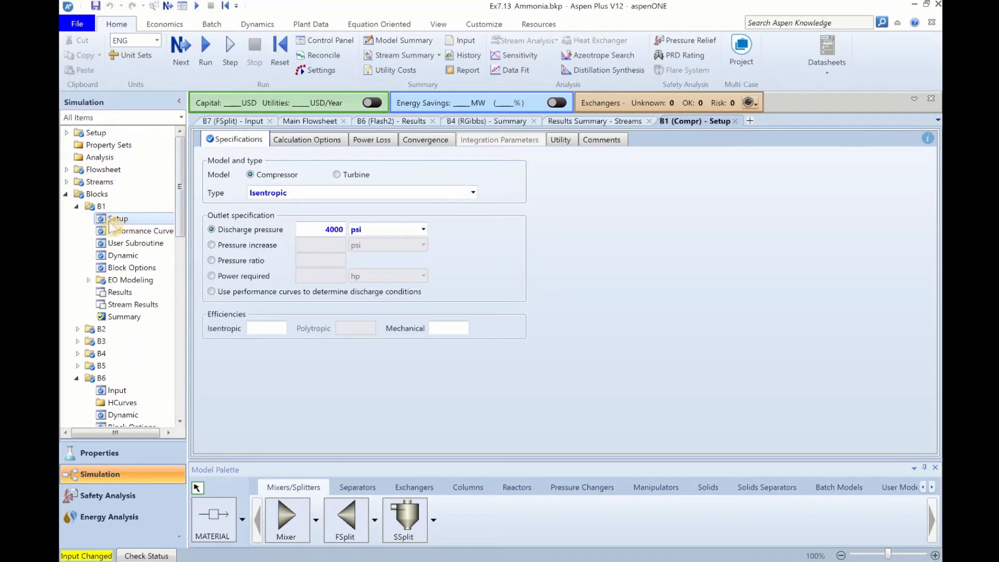
click(561, 140)
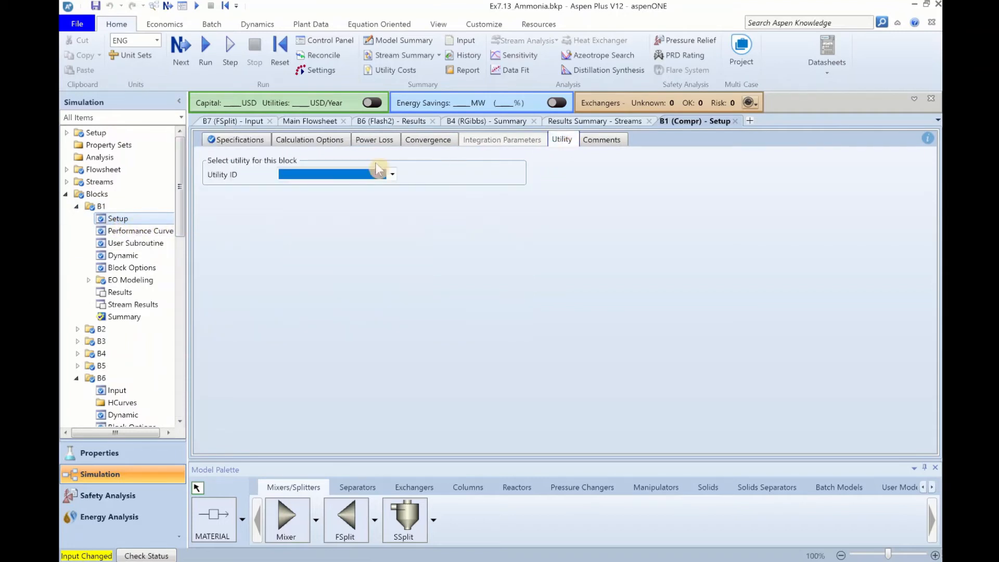
click(392, 174)
click(364, 184)
click(354, 175)
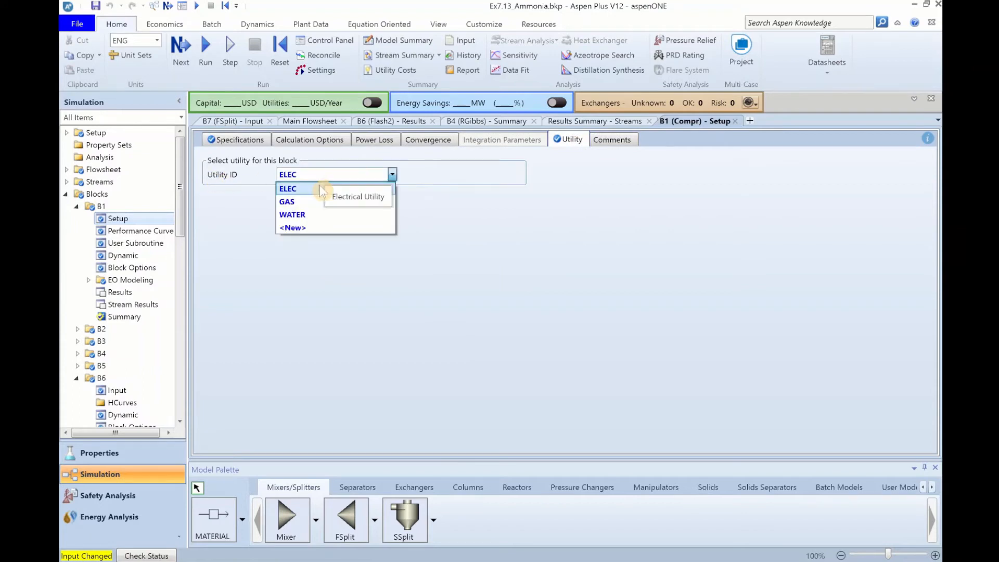
click(319, 186)
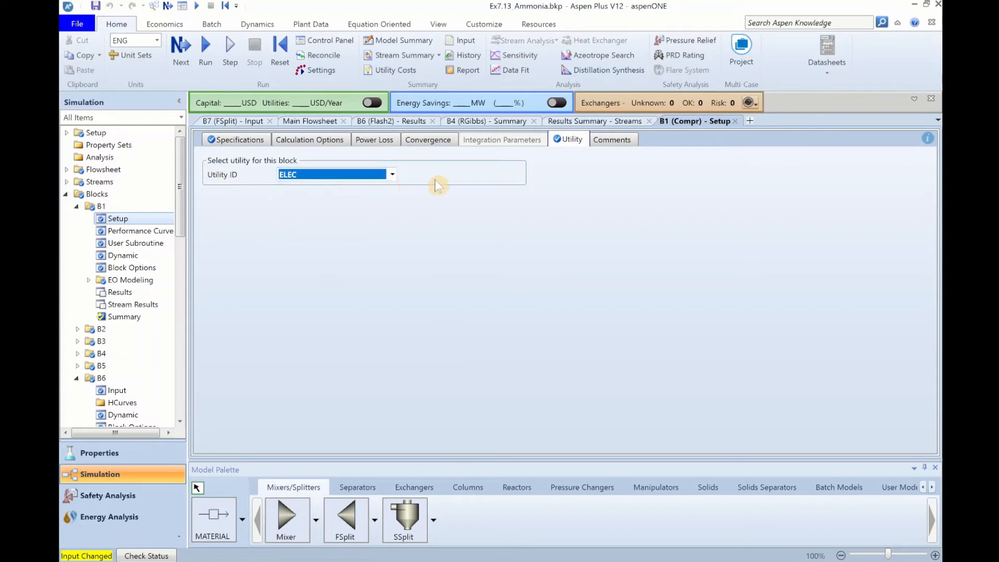
Assign the ELEC utility to compressor block B8
click(76, 206)
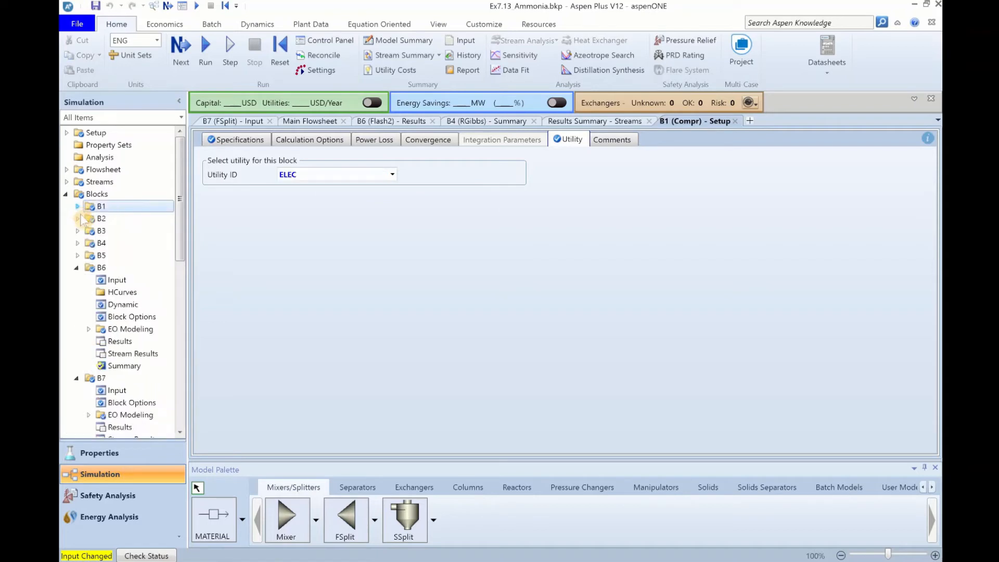
click(77, 269)
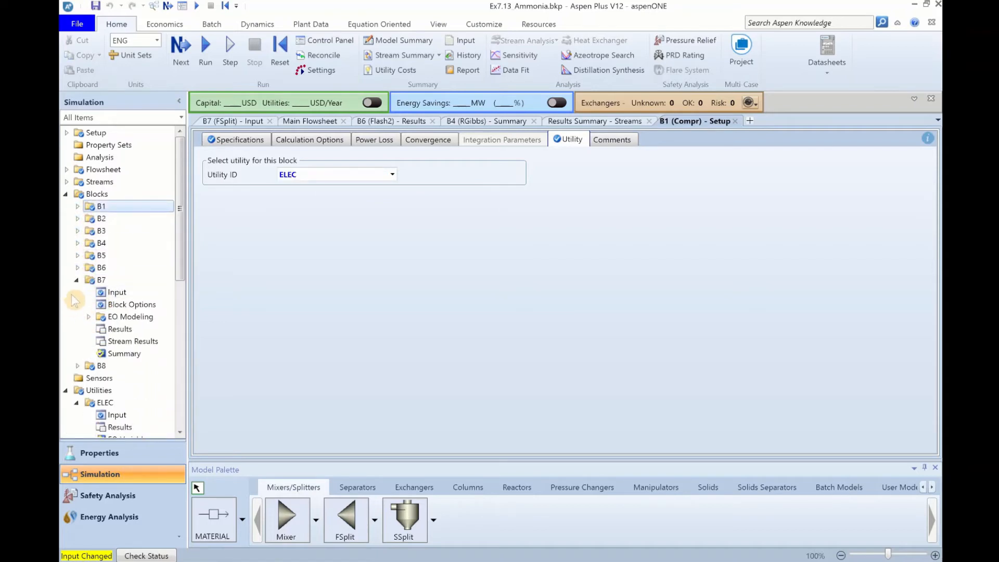
click(77, 280)
click(77, 292)
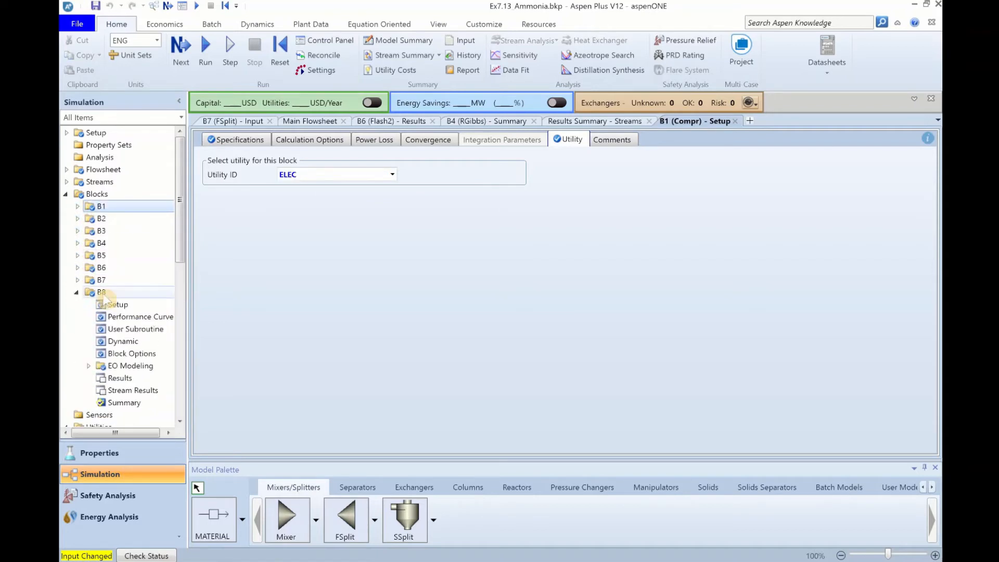
click(117, 305)
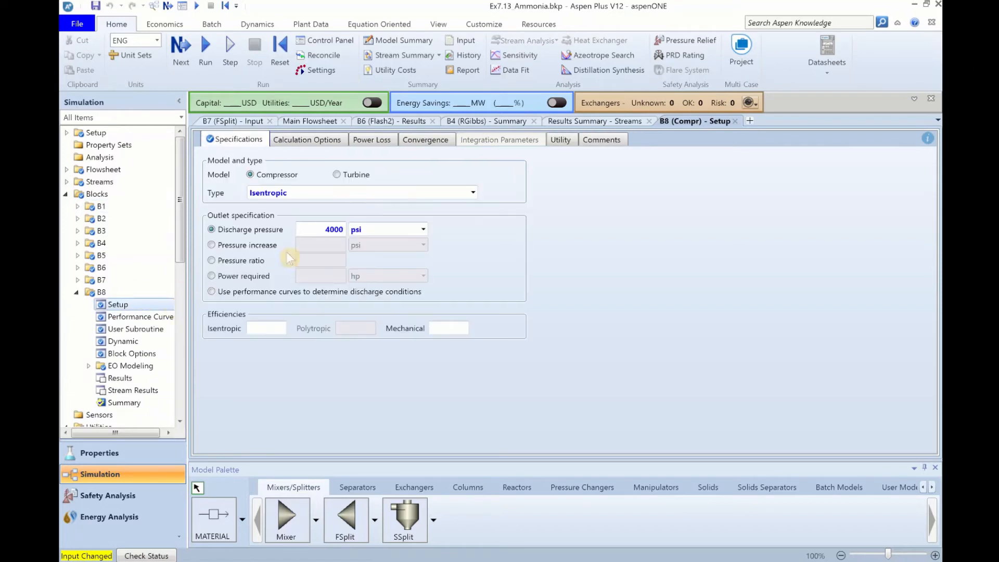
click(560, 141)
click(392, 174)
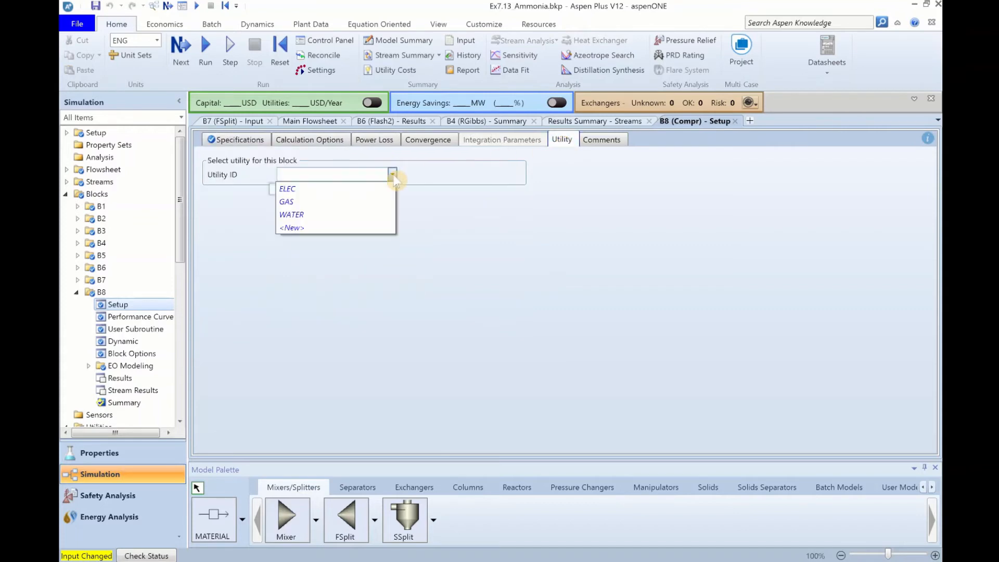
click(314, 190)
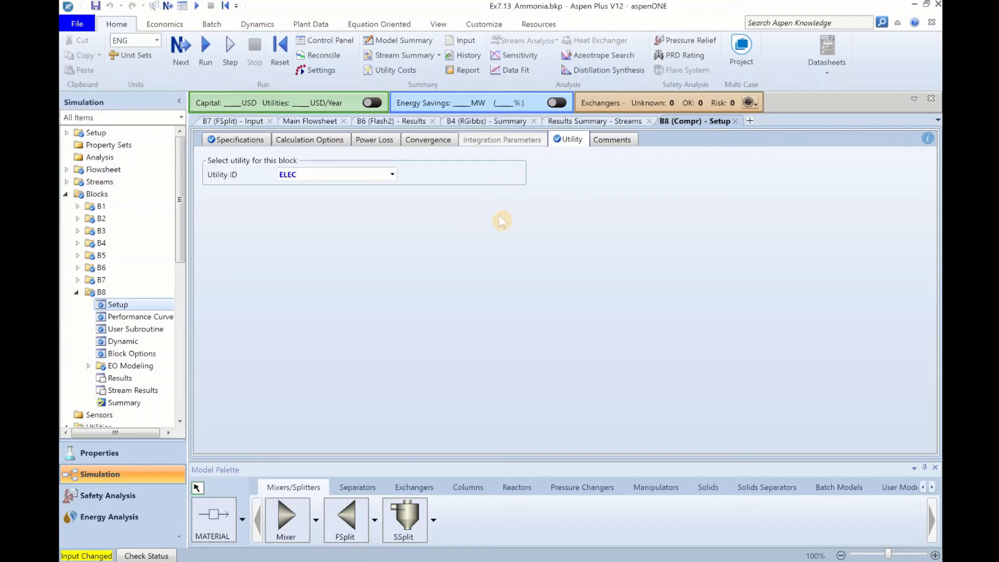
Run the simulation and display the status messages of the run-status results
click(206, 47)
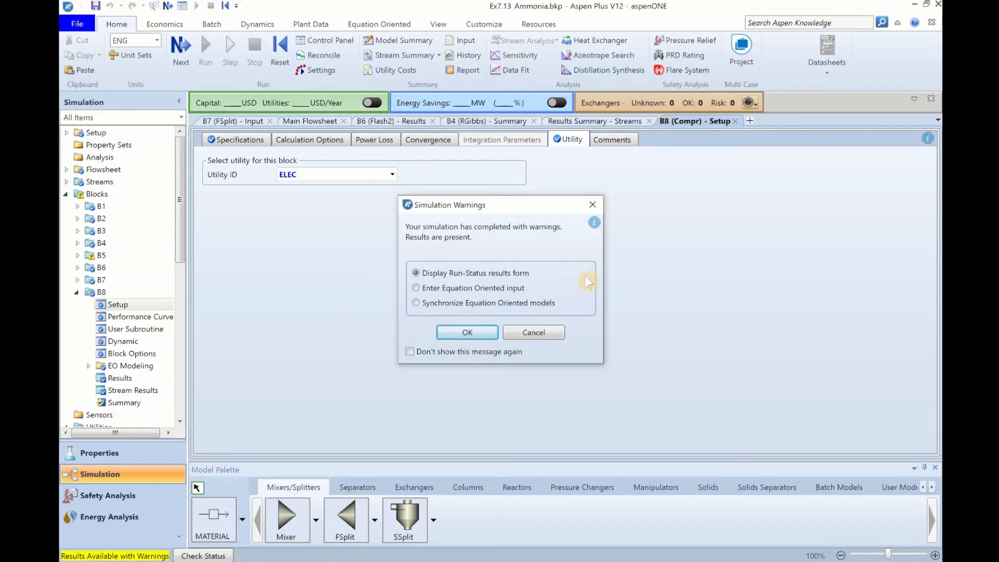
click(463, 333)
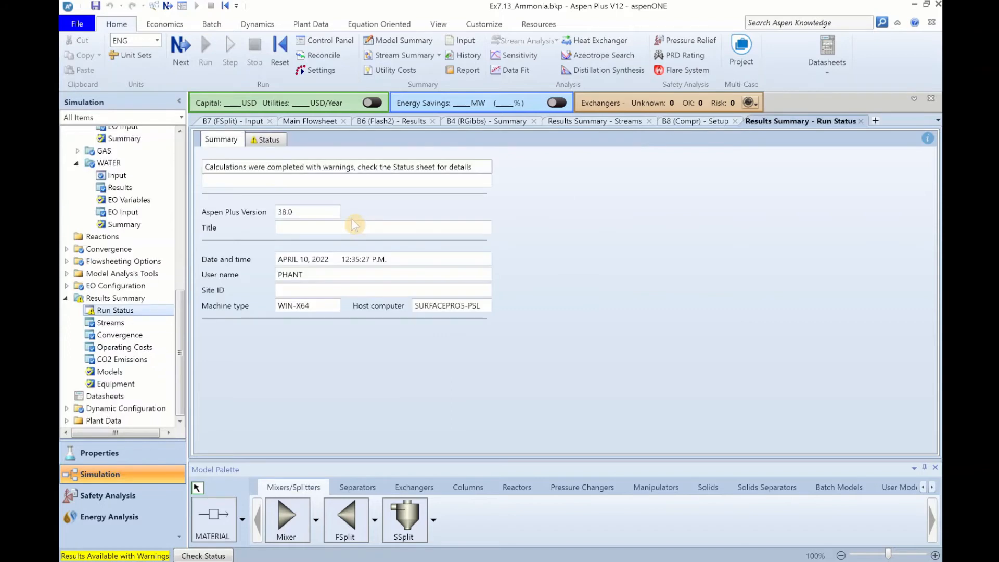
click(267, 141)
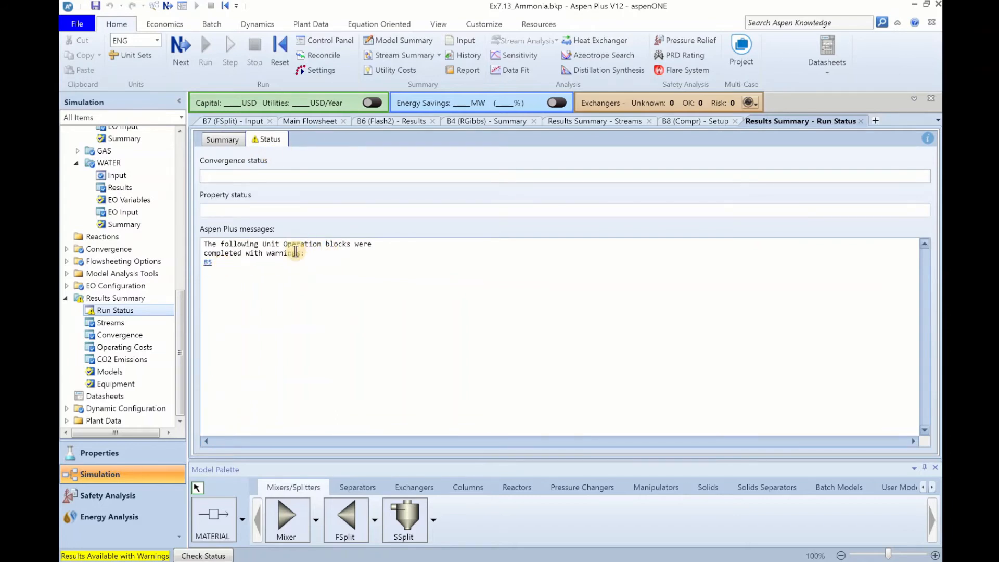
Examine the status messages in heater block B5's results, including the minimum approach temperature entry
click(208, 263)
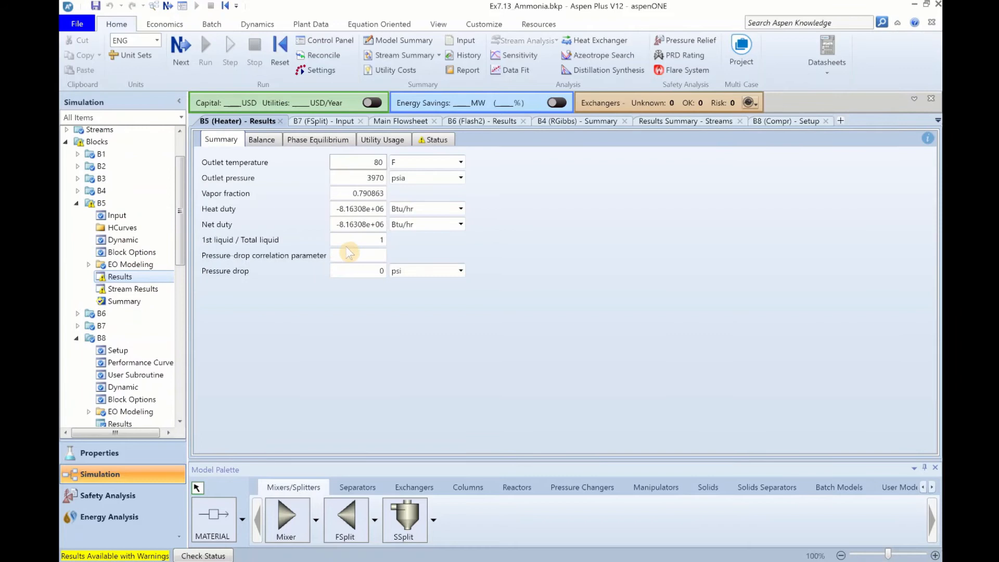
click(446, 143)
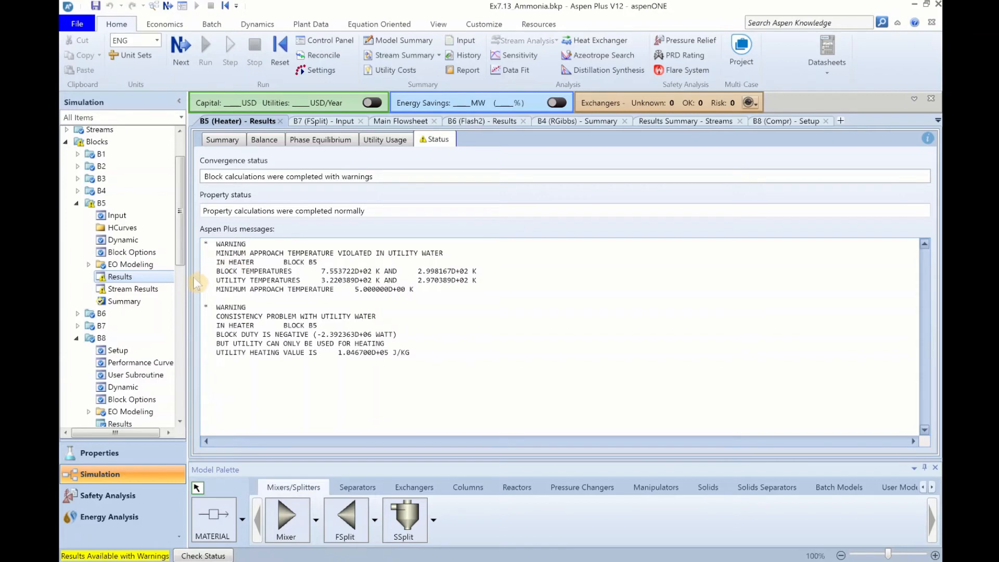
drag(216, 289, 436, 293)
click(426, 295)
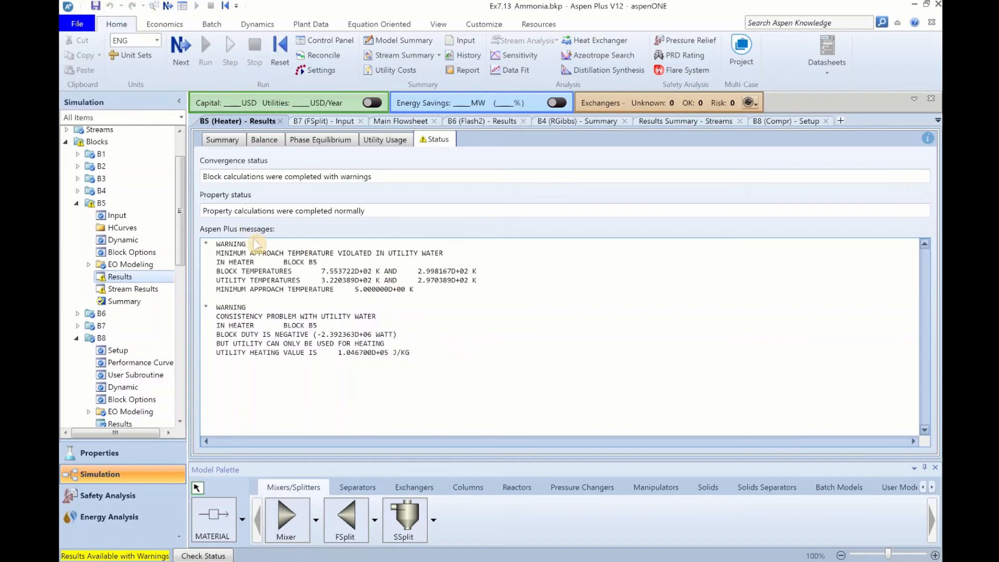
drag(182, 211, 192, 302)
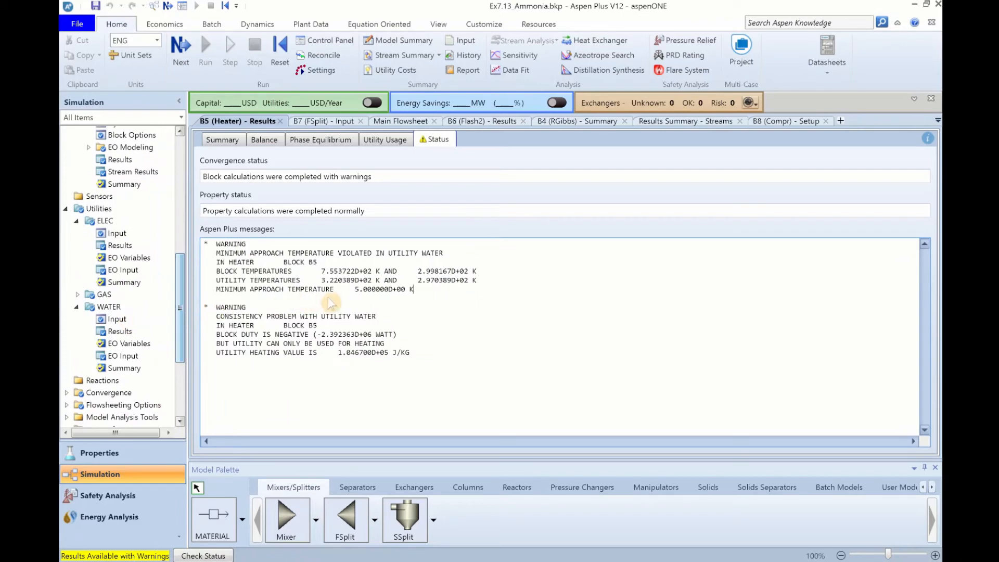
Change the WATER utility's heating/cooling value to -45 Btu/lb
click(119, 319)
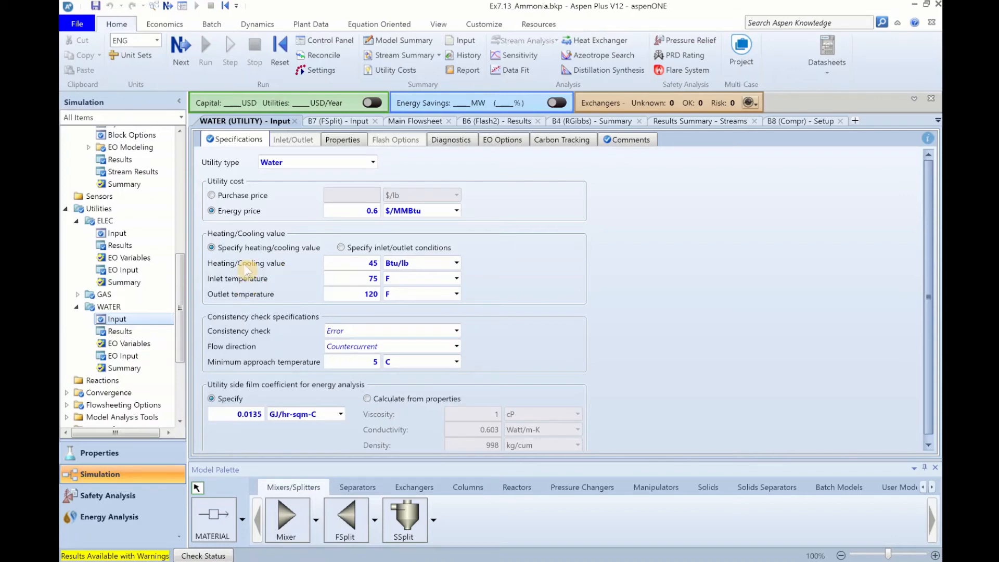
click(352, 263)
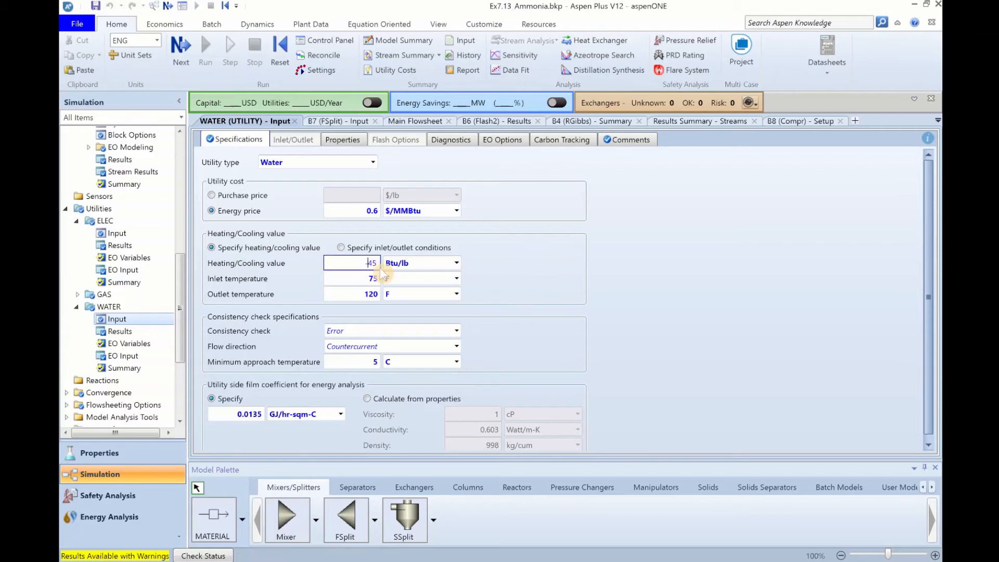
text(-)
Set the WATER utility's minimum approach temperature to 3 F and rerun the simulation
click(226, 374)
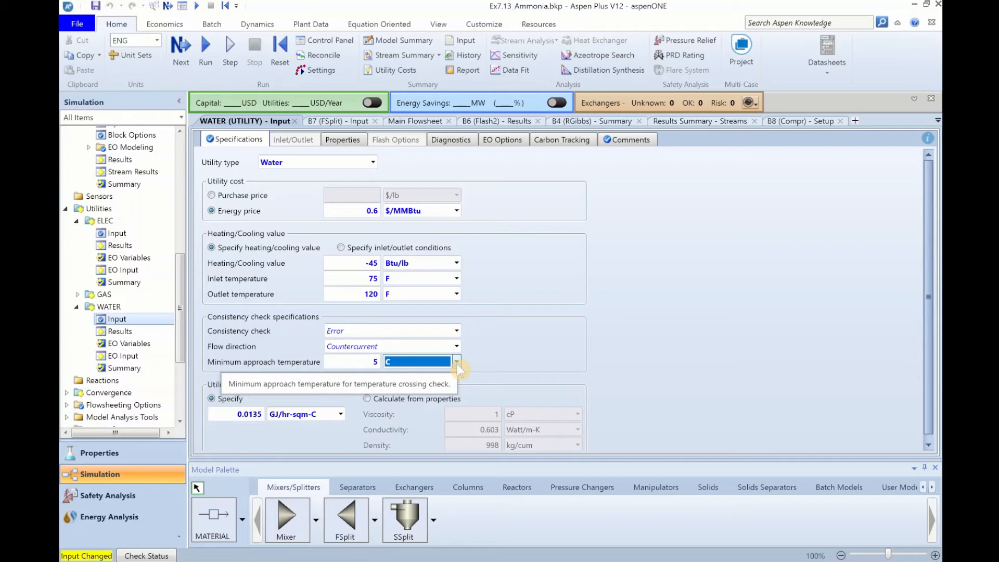
text(F)
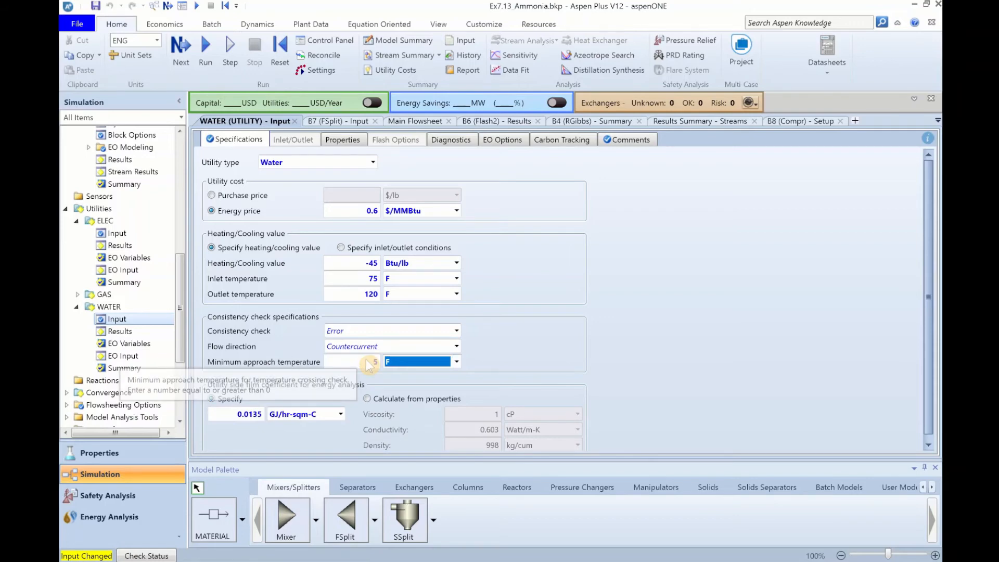
click(366, 358)
text(3)
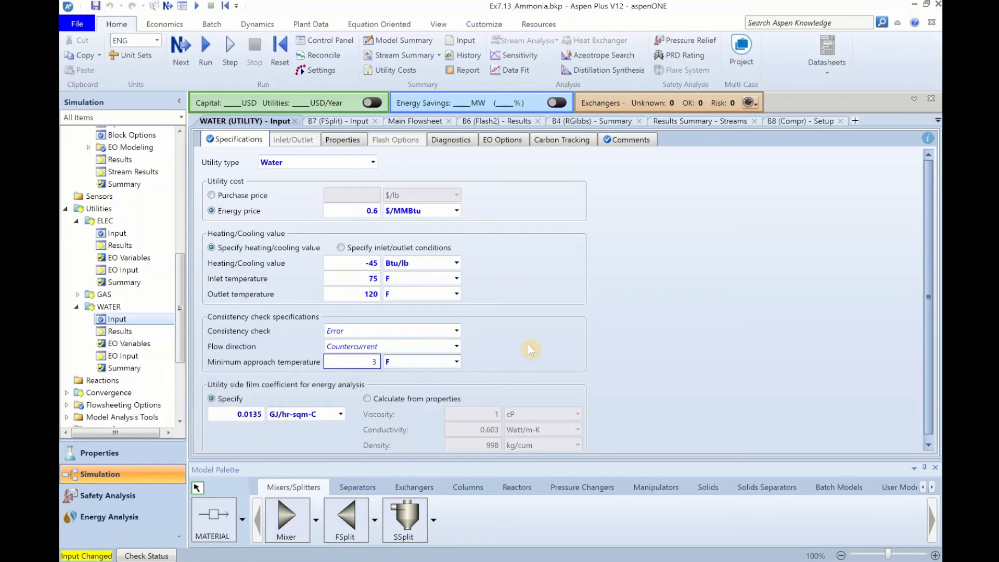
click(524, 342)
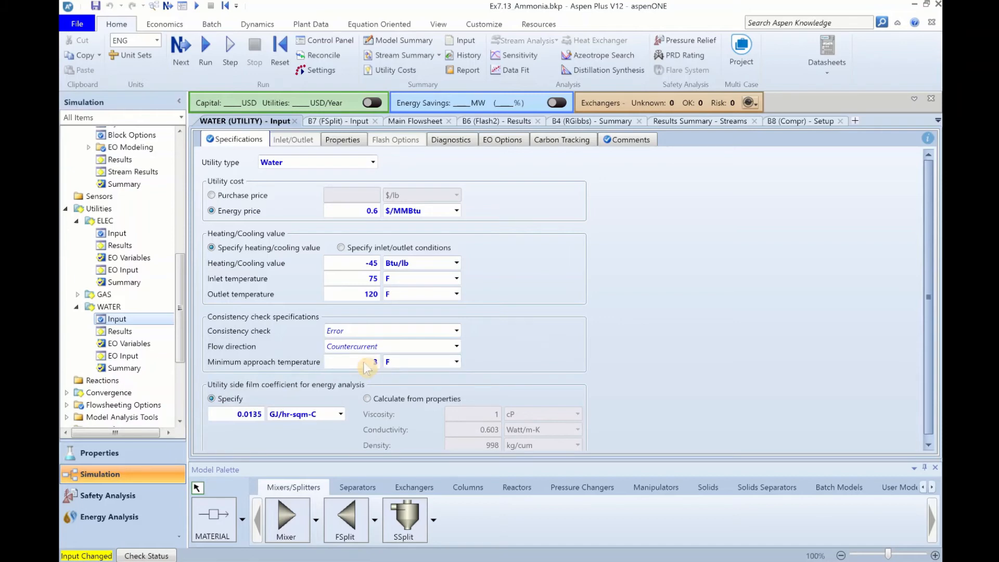
click(214, 56)
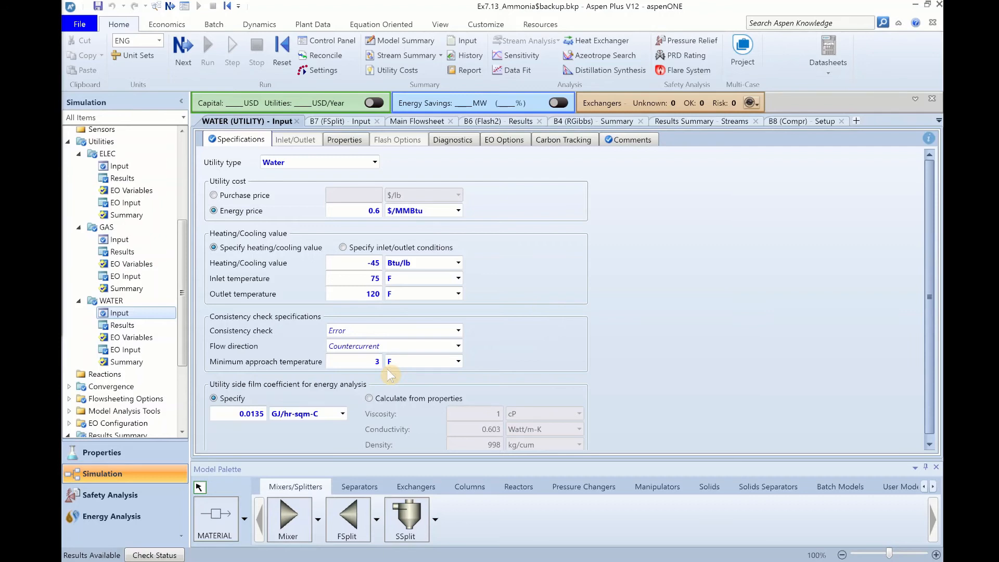
Examine the utility usage results of heater block B3
scroll(84, 237, up, 5)
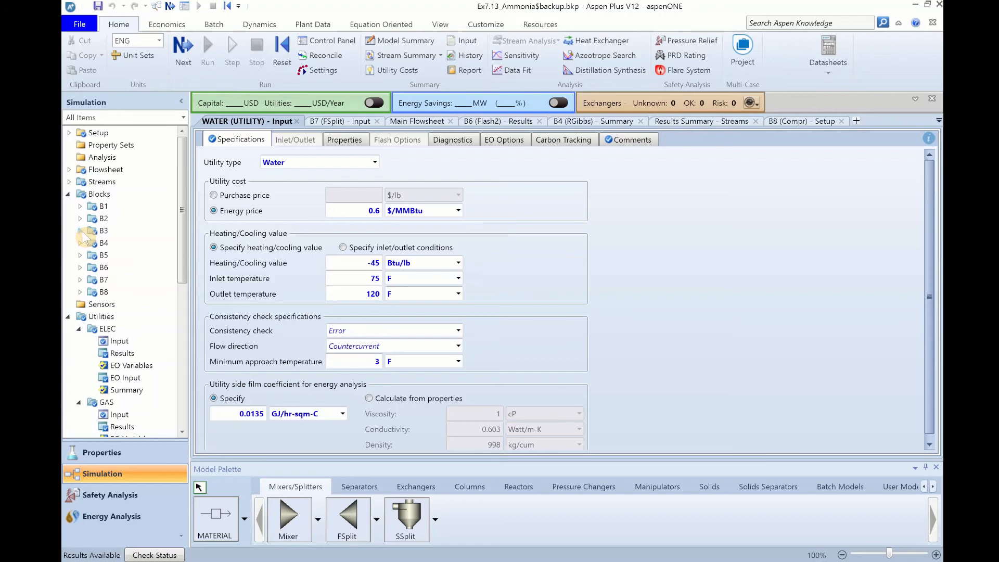
click(80, 231)
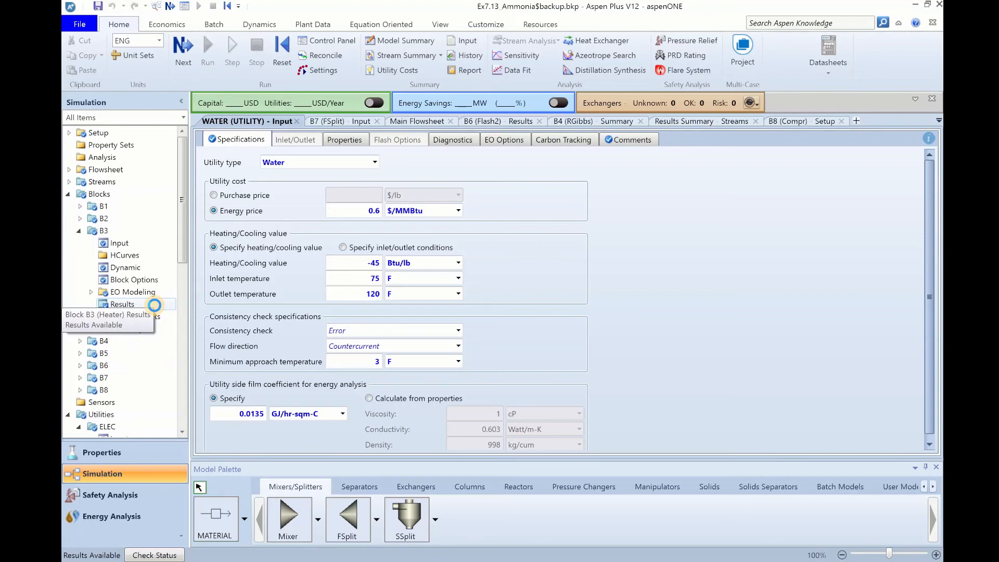
click(155, 304)
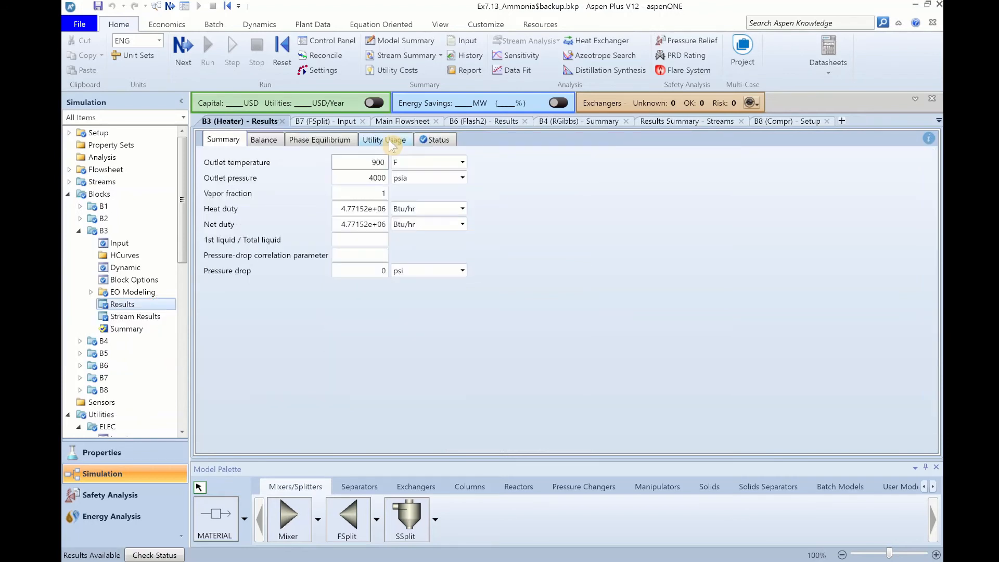
click(390, 140)
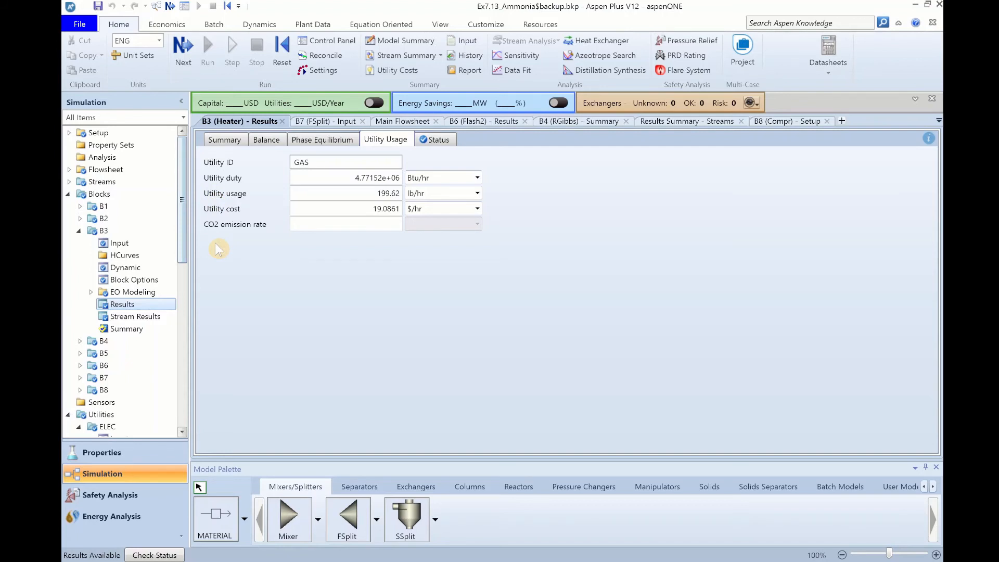
Review the operating cost summary and the utility cost summary of the whole process
scroll(153, 189, down, 7)
click(151, 187)
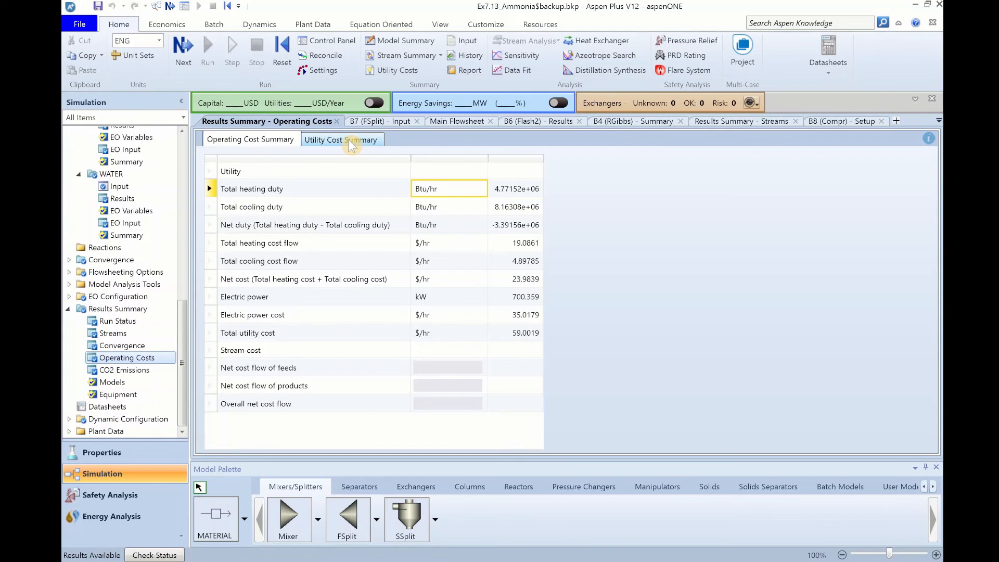
click(349, 141)
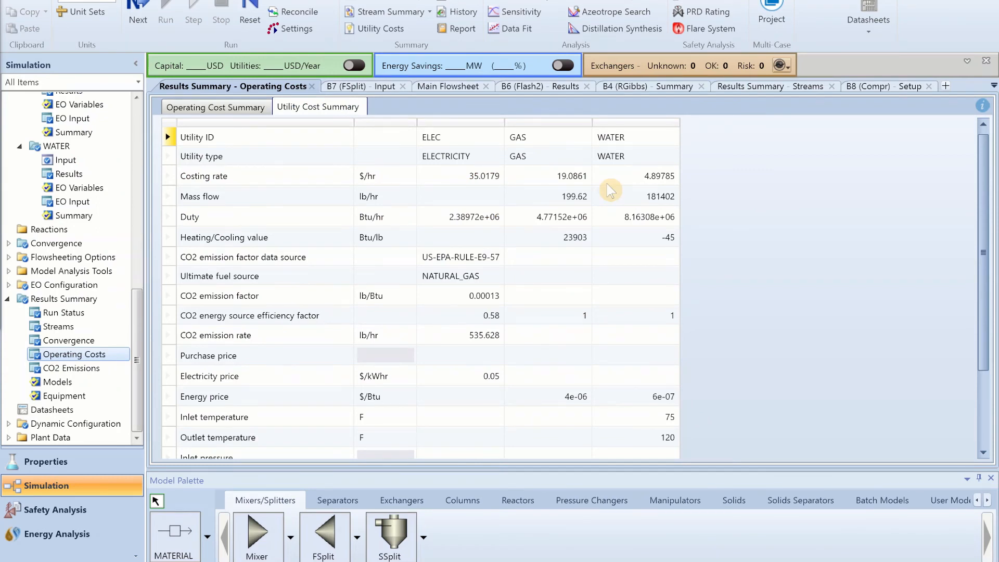
In the setup calculation options, choose USEPA (2009) as the global warming potential standard and set the carbon fee to 0.025 $/lb
scroll(55, 103, up, 10)
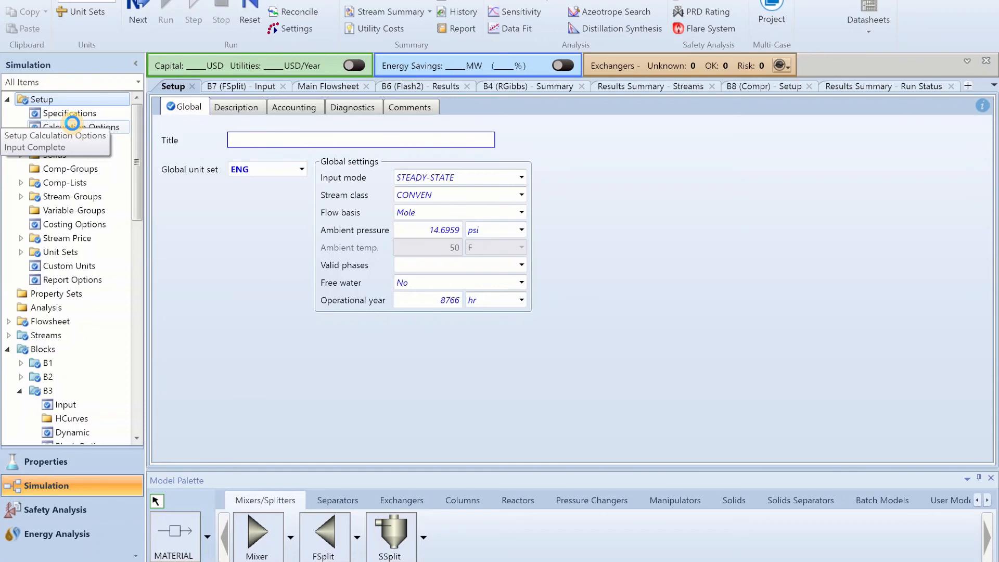
click(72, 125)
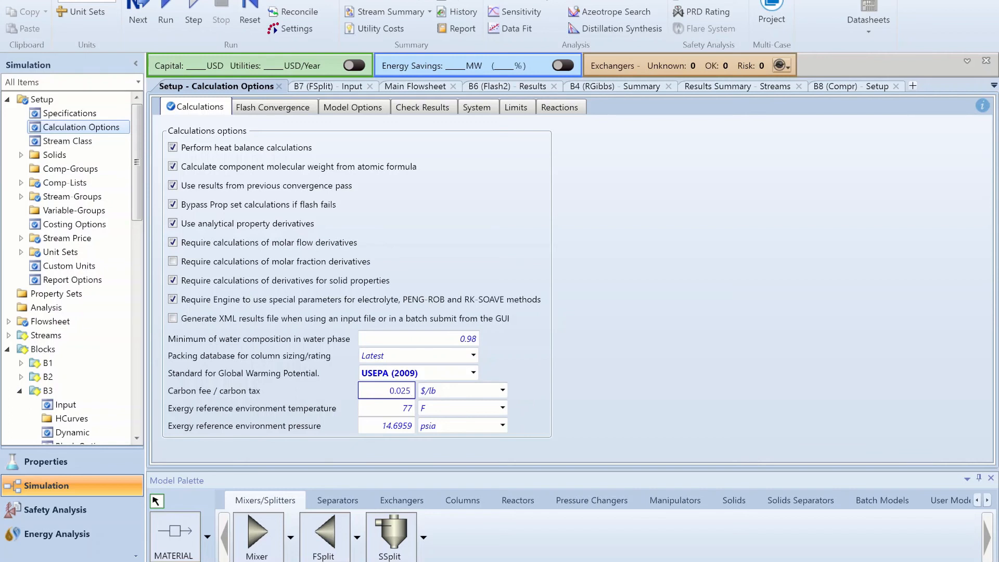
Check the ELEC utility's carbon tracking specifications and rerun the simulation
drag(137, 174, 137, 249)
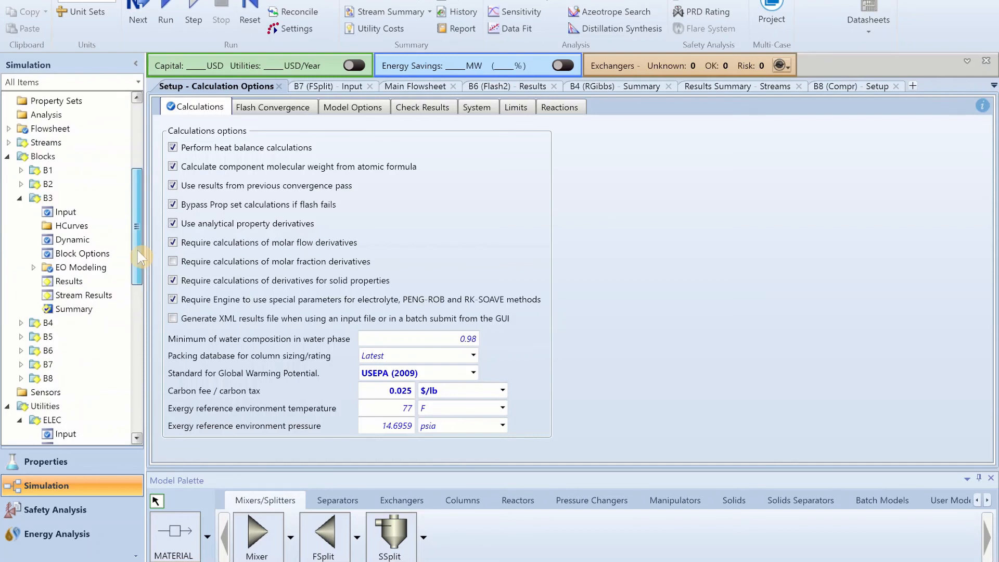
scroll(80, 172, down, 6)
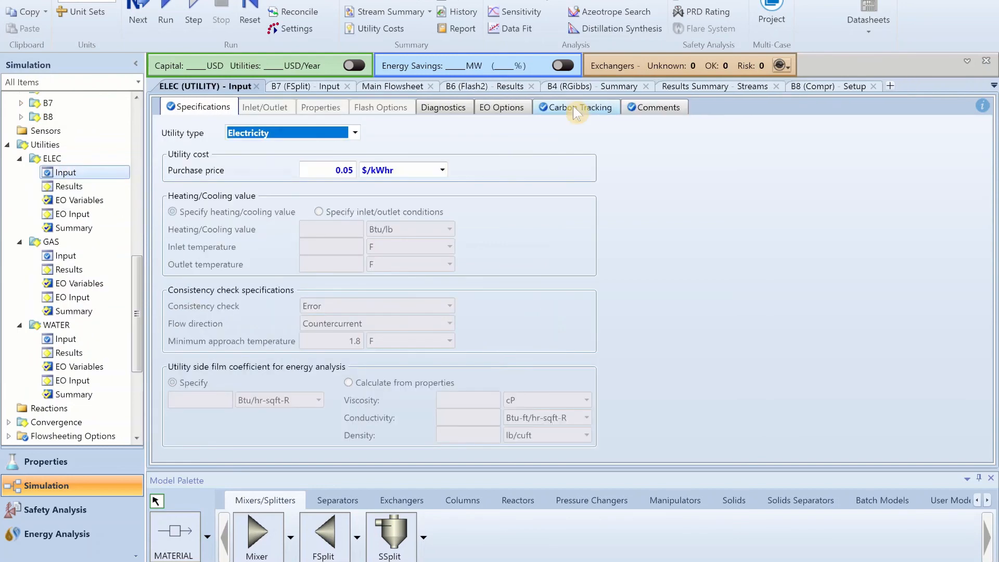
click(576, 110)
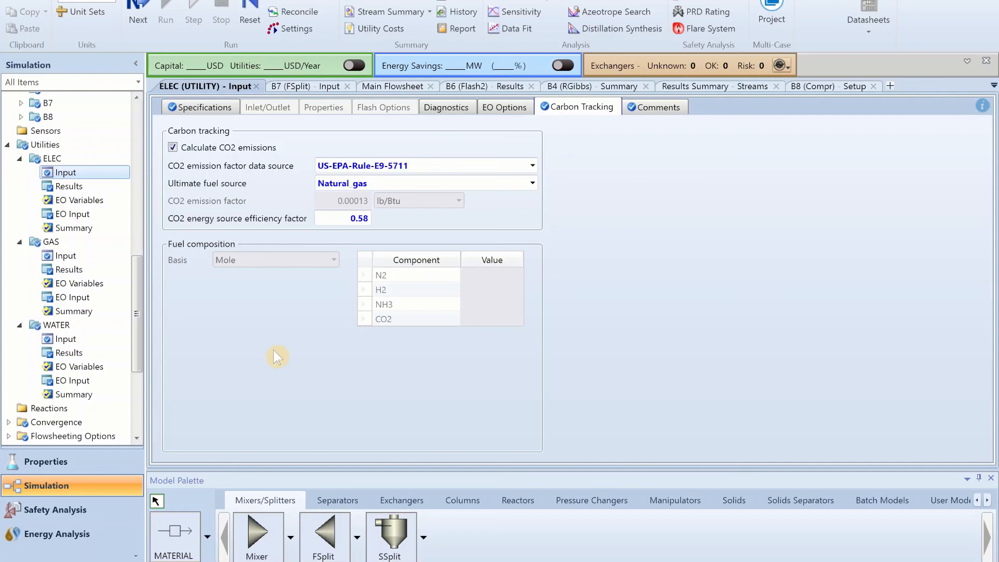
Examine the CO2 emissions results, including the net carbon fee and the CO2e of the feed and product streams
scroll(133, 367, down, 4)
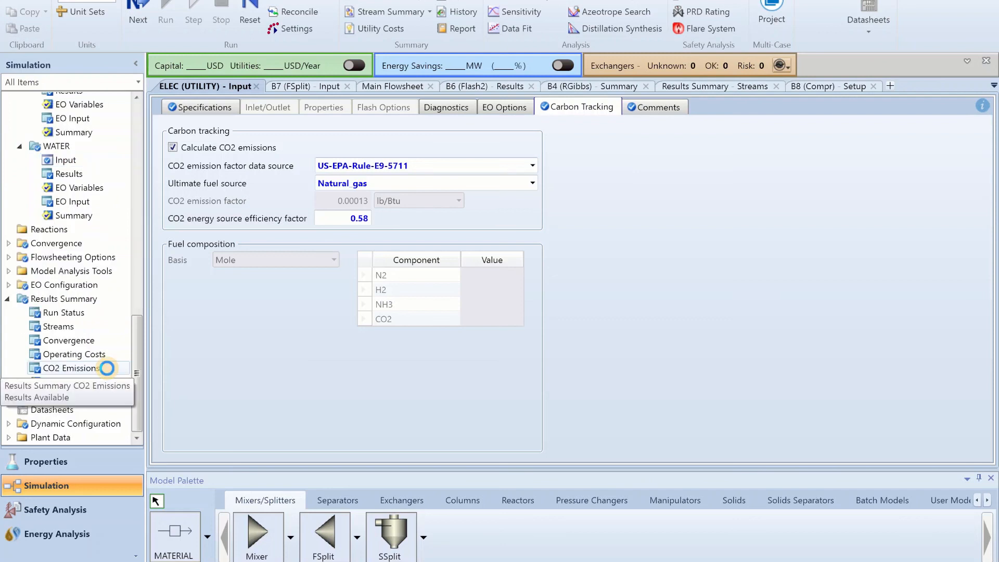
click(133, 367)
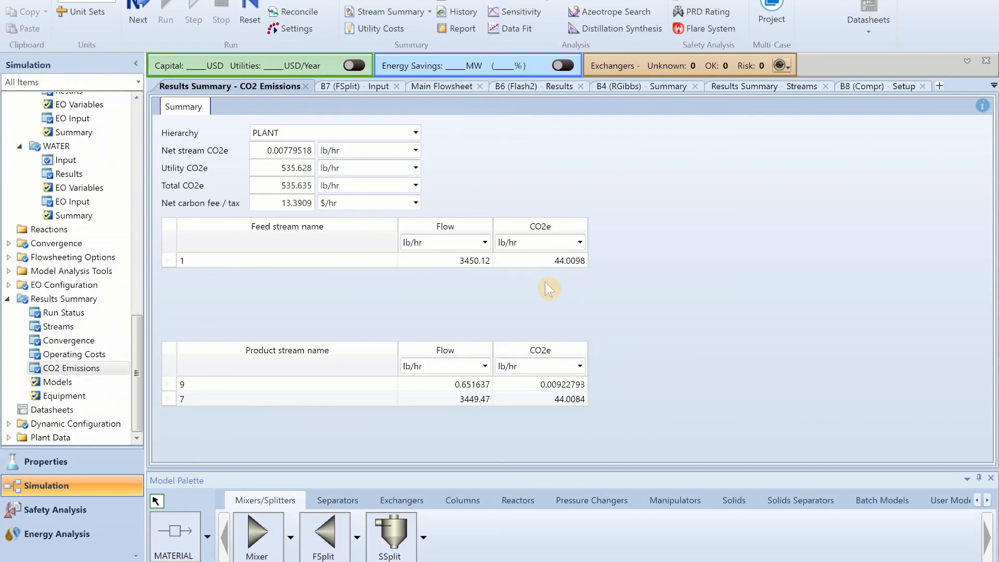
click(560, 370)
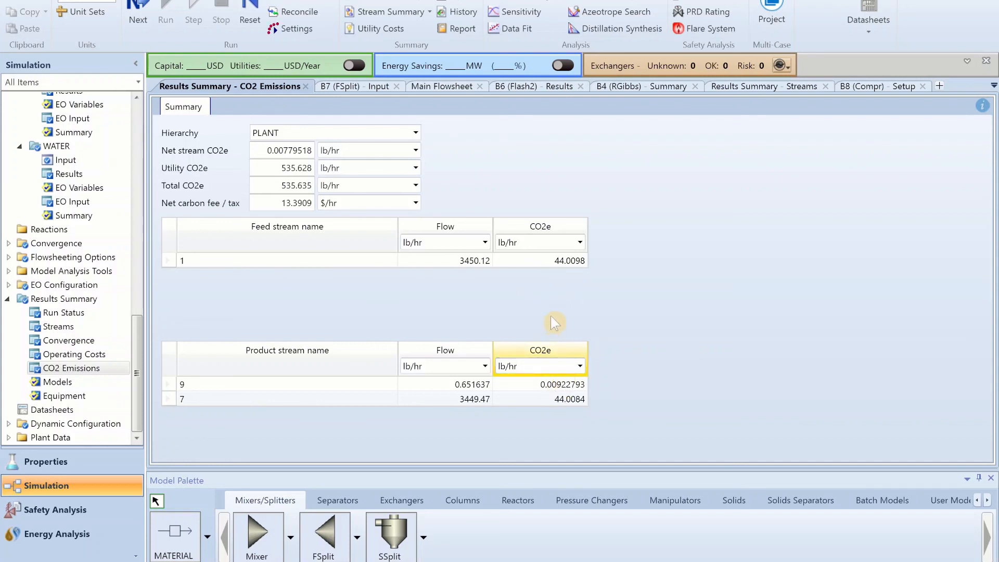